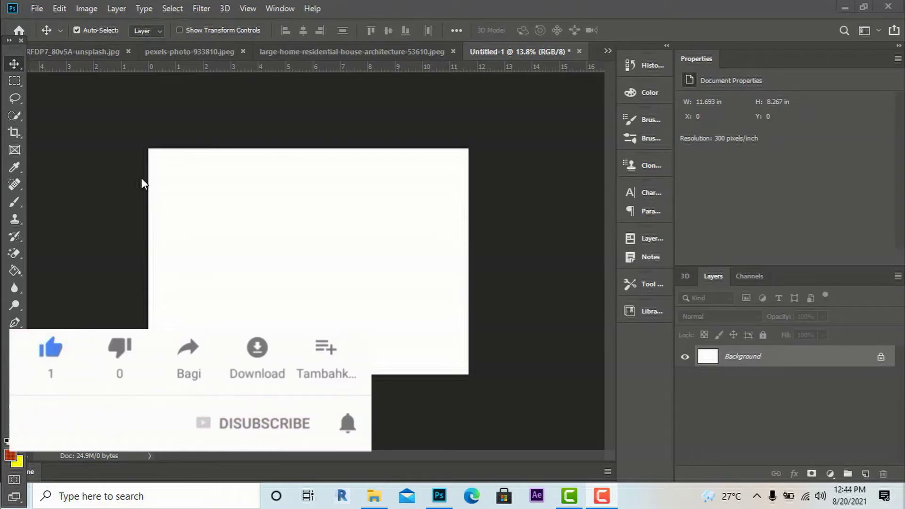
pyautogui.click(18, 87)
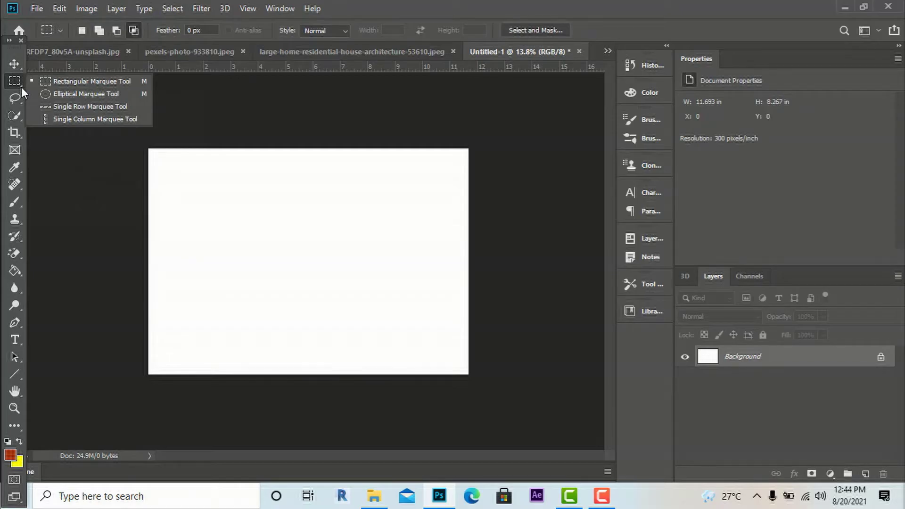
pyautogui.click(21, 105)
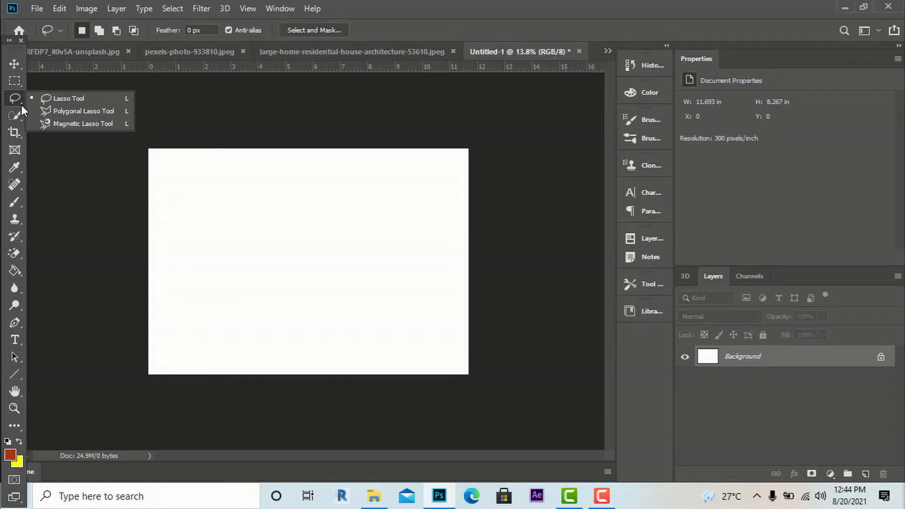
pyautogui.click(21, 105)
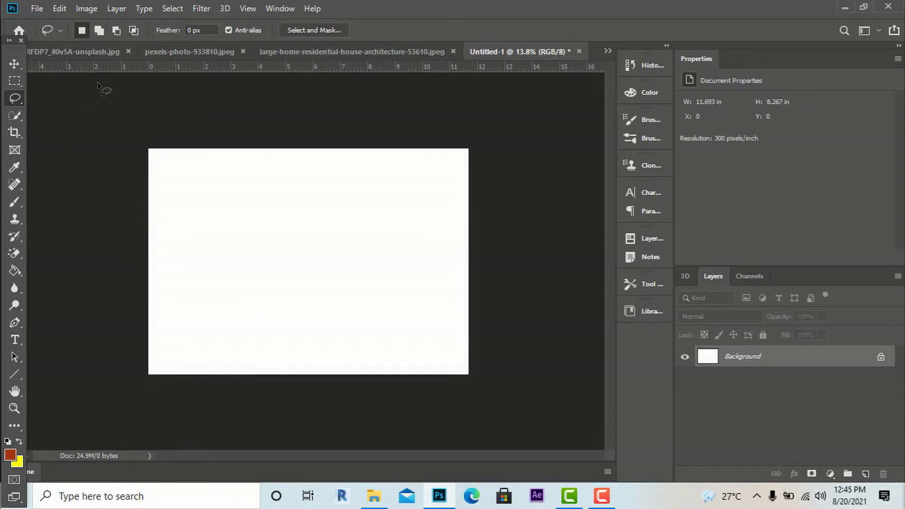
pyautogui.click(14, 64)
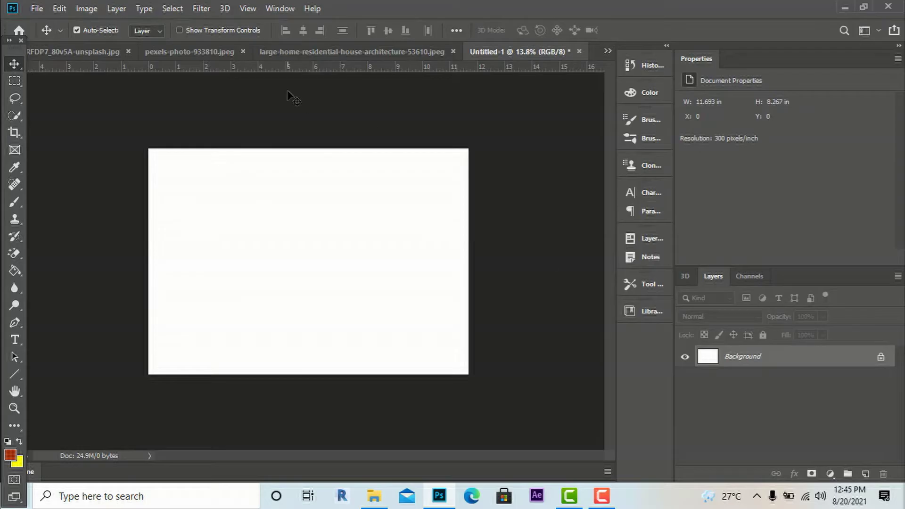
# - Look at the white building photo and the list of open documents, and return to the Untitled-1 document
pyautogui.click(97, 53)
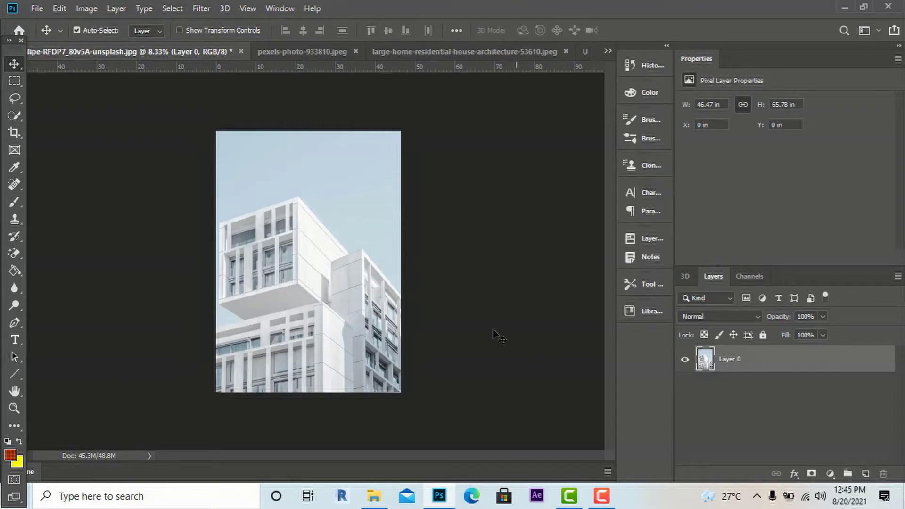
pyautogui.moveTo(285, 222)
pyautogui.mouseDown()
pyautogui.moveTo(375, 227)
pyautogui.moveTo(244, 248)
pyautogui.moveTo(281, 163)
pyautogui.moveTo(327, 239)
pyautogui.moveTo(292, 221)
pyautogui.moveTo(328, 240)
pyautogui.moveTo(274, 253)
pyautogui.moveTo(297, 191)
pyautogui.moveTo(316, 181)
pyautogui.moveTo(296, 233)
pyautogui.moveTo(289, 226)
pyautogui.mouseUp()
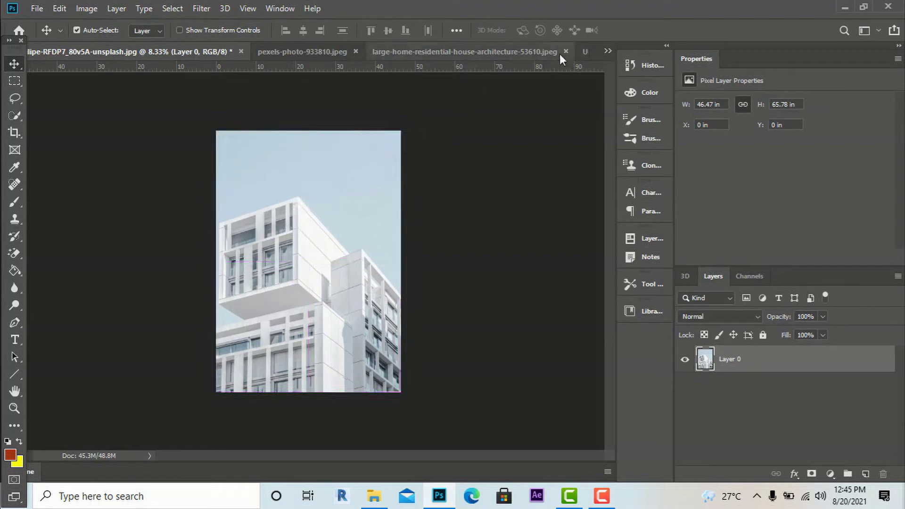
pyautogui.click(609, 51)
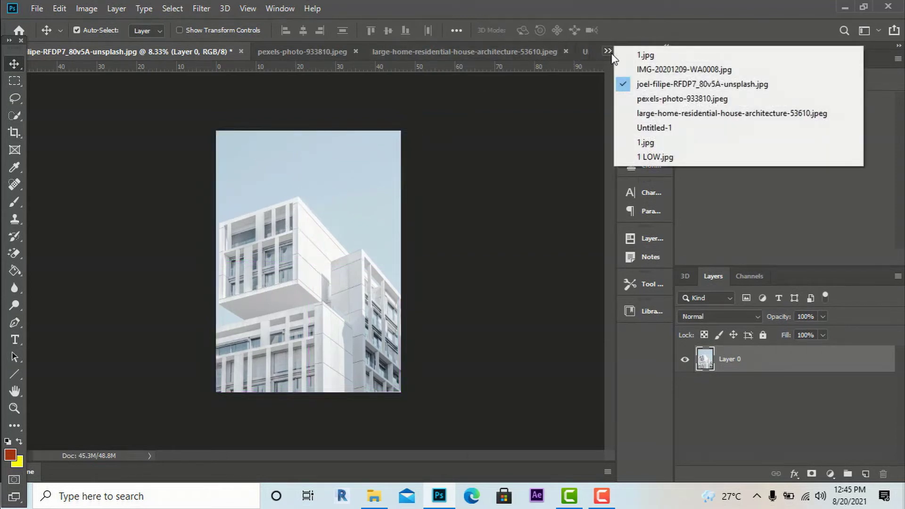
pyautogui.click(609, 51)
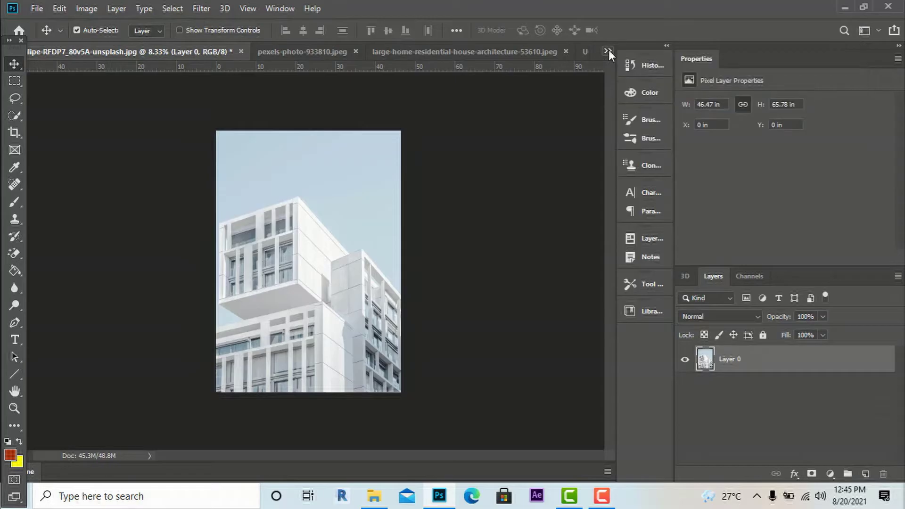
pyautogui.click(608, 51)
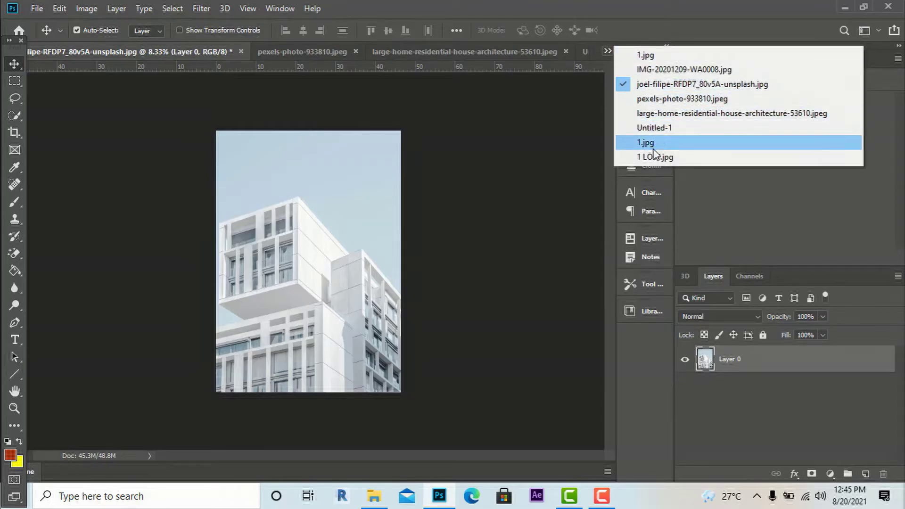
pyautogui.click(660, 125)
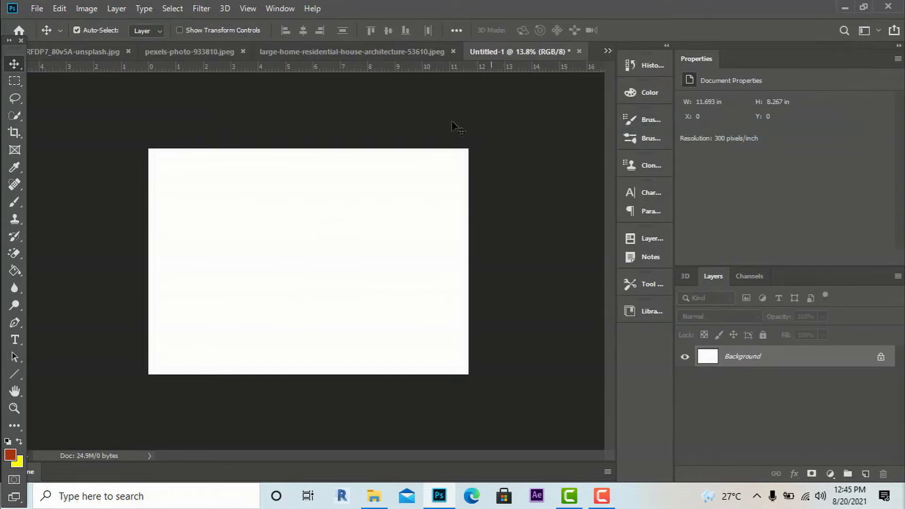
# - Copy the white building photo into Untitled-1 and scale it down proportionally to about 6.31 × 8.93 in on the left half of the page
pyautogui.click(83, 52)
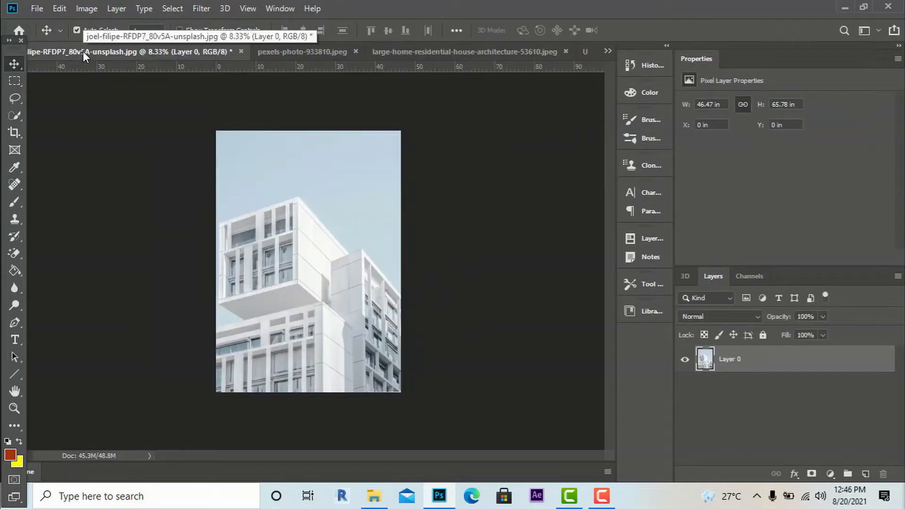
pyautogui.moveTo(369, 222); pyautogui.dragTo(252, 235)
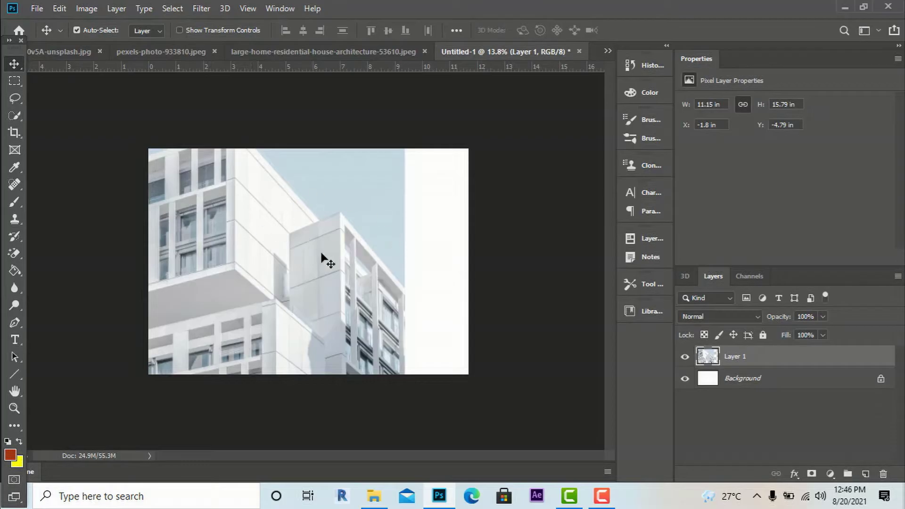
pyautogui.hotkey('ctrl', 't')
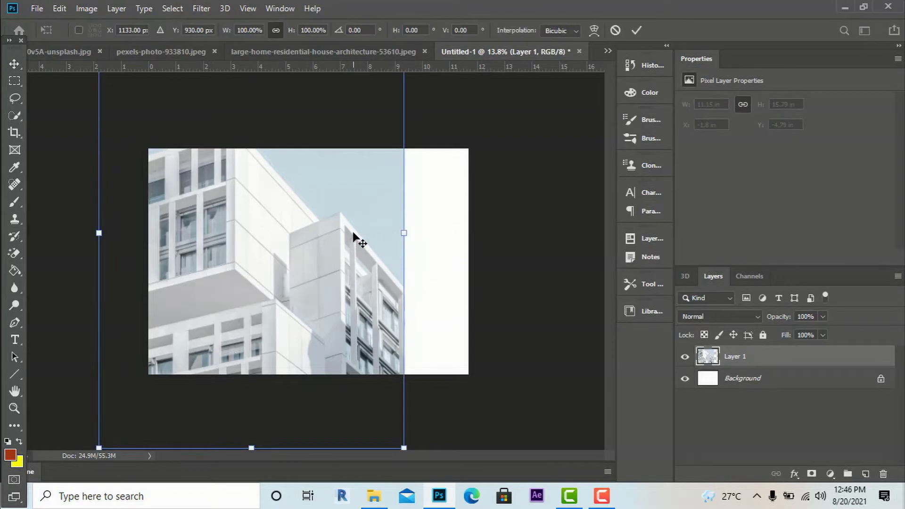
pyautogui.hotkey('ctrl', '0')
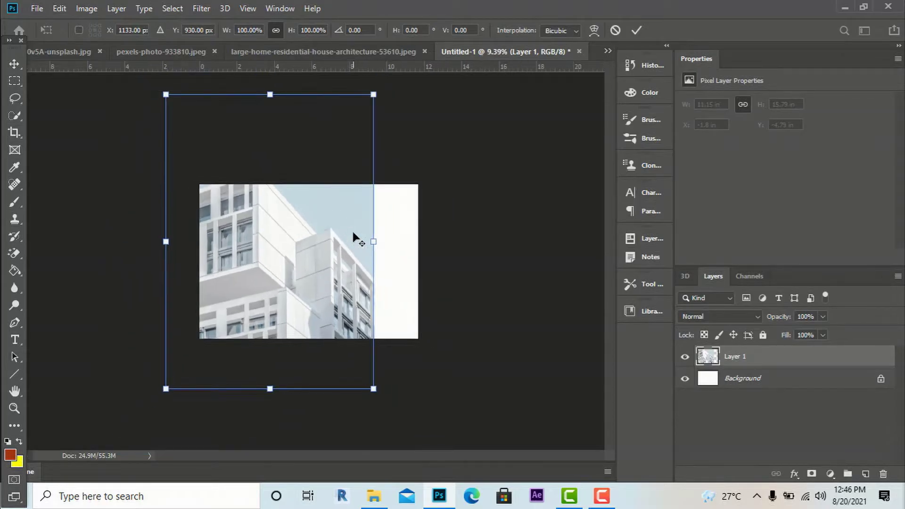
pyautogui.moveTo(166, 94); pyautogui.dragTo(171, 103)
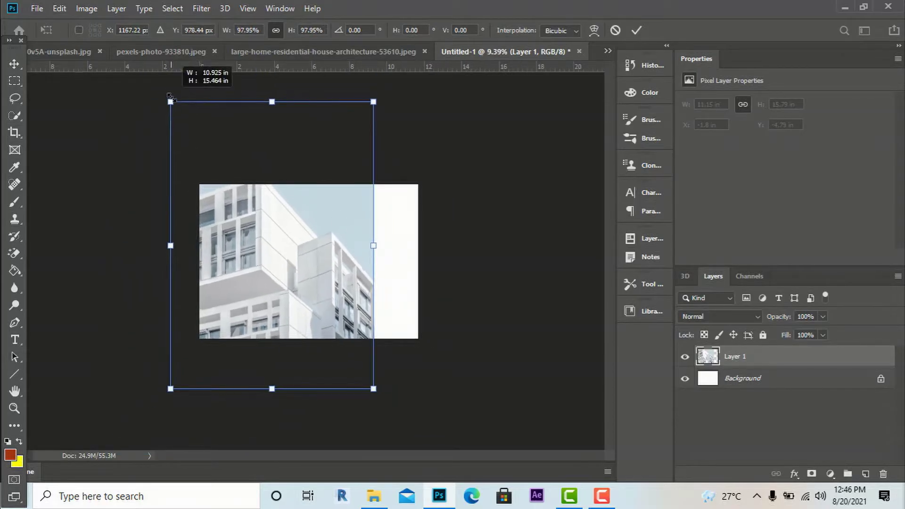
pyautogui.moveTo(245, 160); pyautogui.dragTo(237, 192)
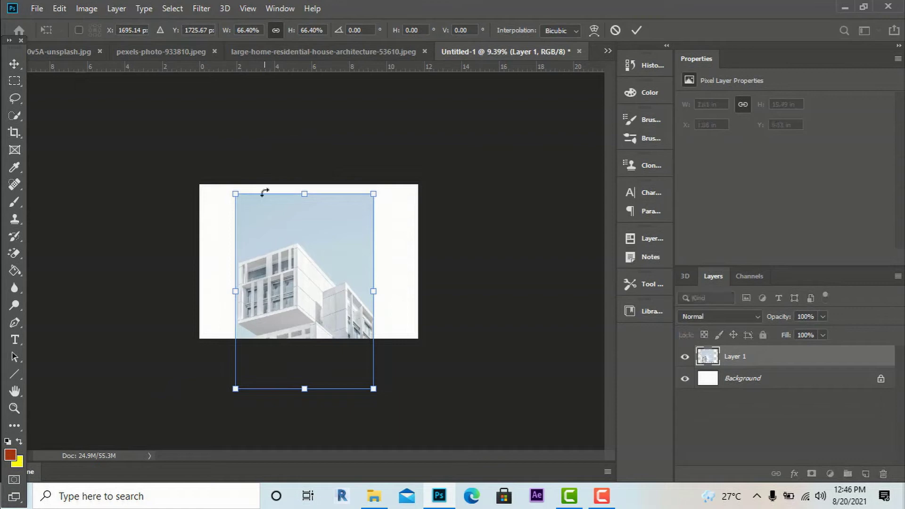
pyautogui.moveTo(306, 303); pyautogui.dragTo(251, 279)
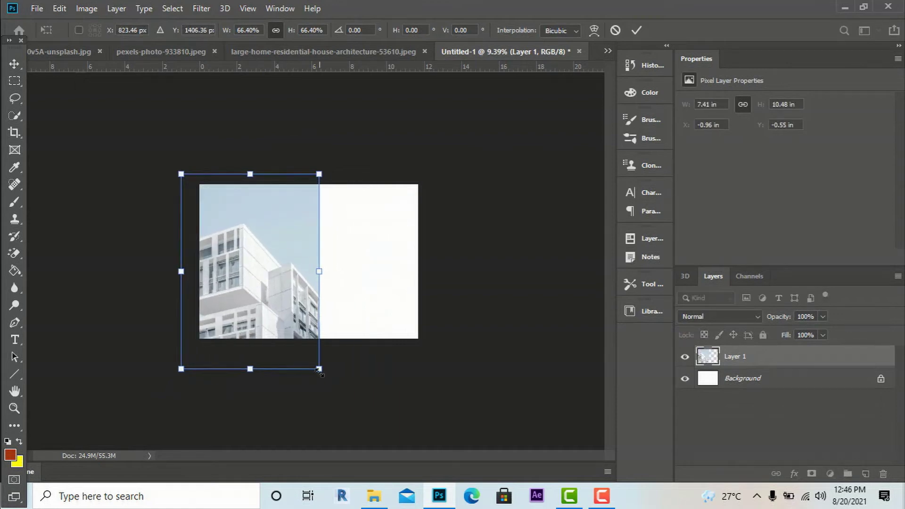
pyautogui.moveTo(319, 369); pyautogui.dragTo(303, 344)
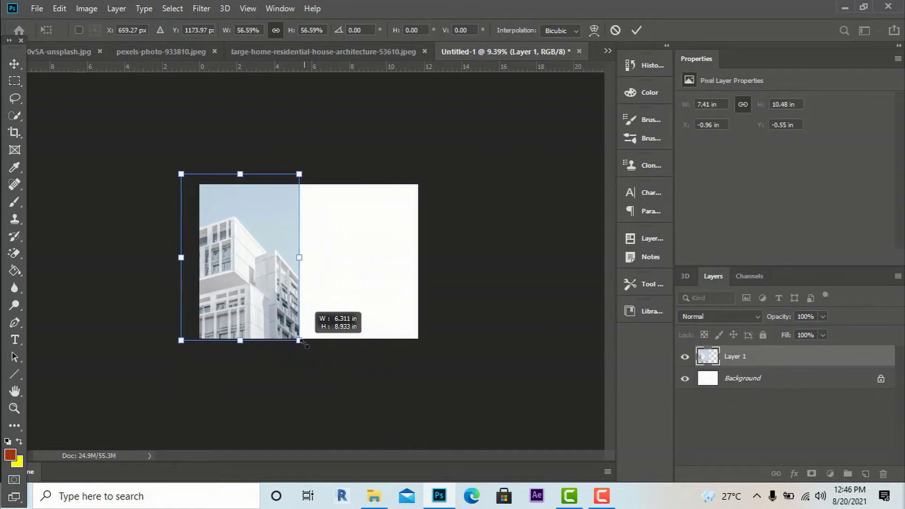
pyautogui.click(13, 66)
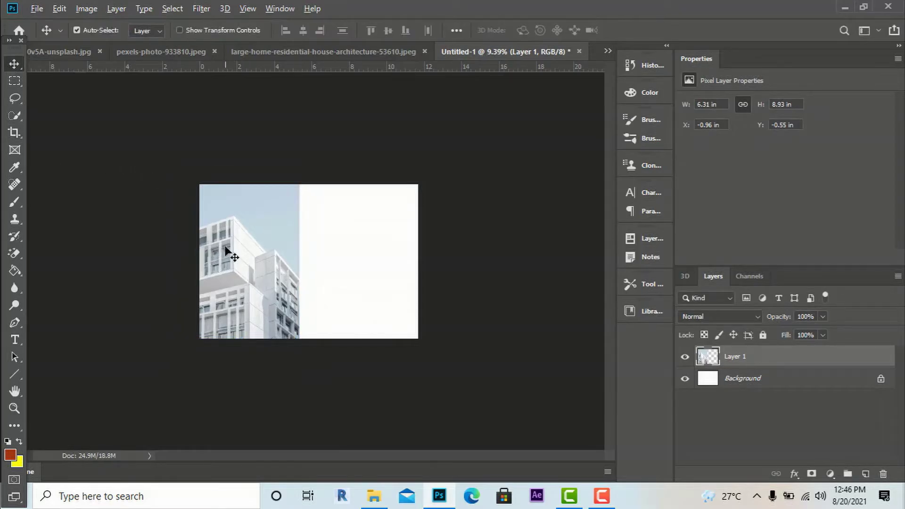
# - Move the building photo so its upper edge meets the page's upper edge, at about X -0.46 in and Y 0 in
pyautogui.hotkey('ctrl', '+')
pyautogui.hotkey('ctrl', '+')
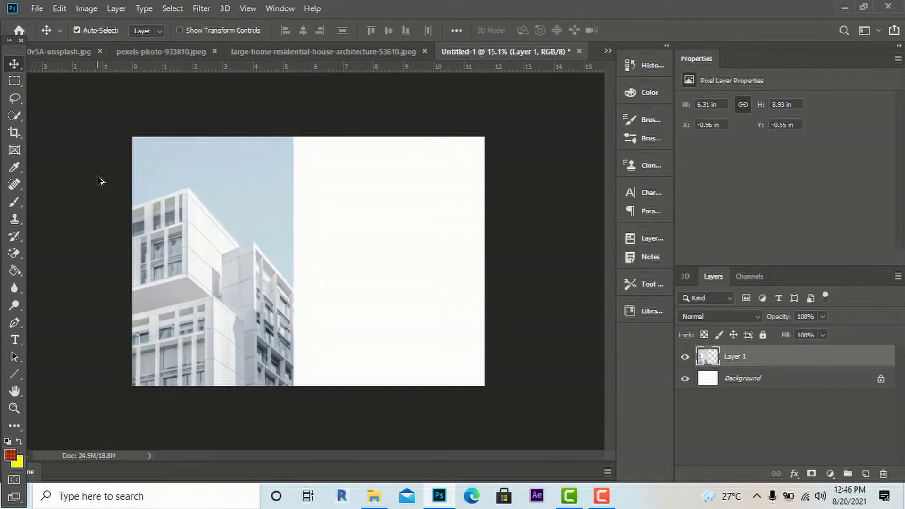
pyautogui.moveTo(188, 217)
pyautogui.mouseDown()
pyautogui.moveTo(163, 194)
pyautogui.moveTo(408, 191)
pyautogui.moveTo(319, 188)
pyautogui.moveTo(323, 229)
pyautogui.moveTo(263, 212)
pyautogui.moveTo(277, 211)
pyautogui.moveTo(170, 226)
pyautogui.moveTo(196, 230)
pyautogui.mouseUp()
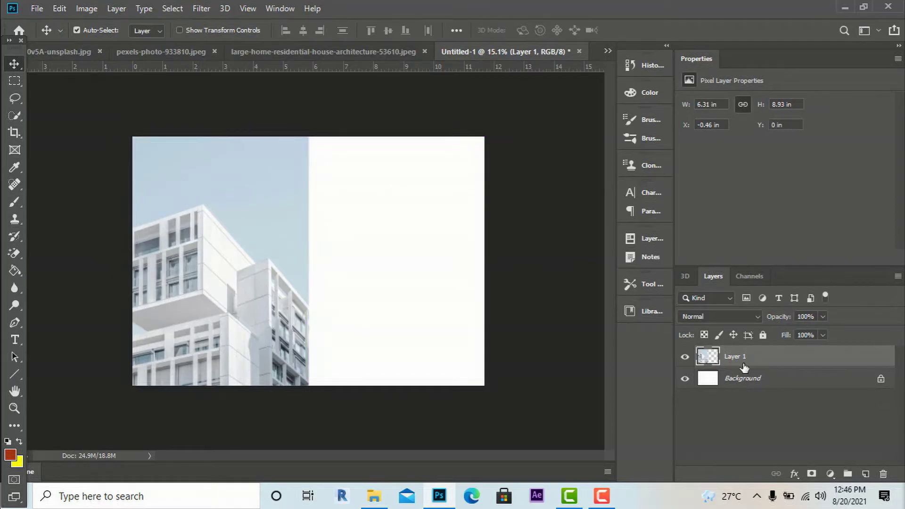
# - Check the street lamp and large residential house photos, and switch to the two-storey house render 1.jpg
pyautogui.click(134, 52)
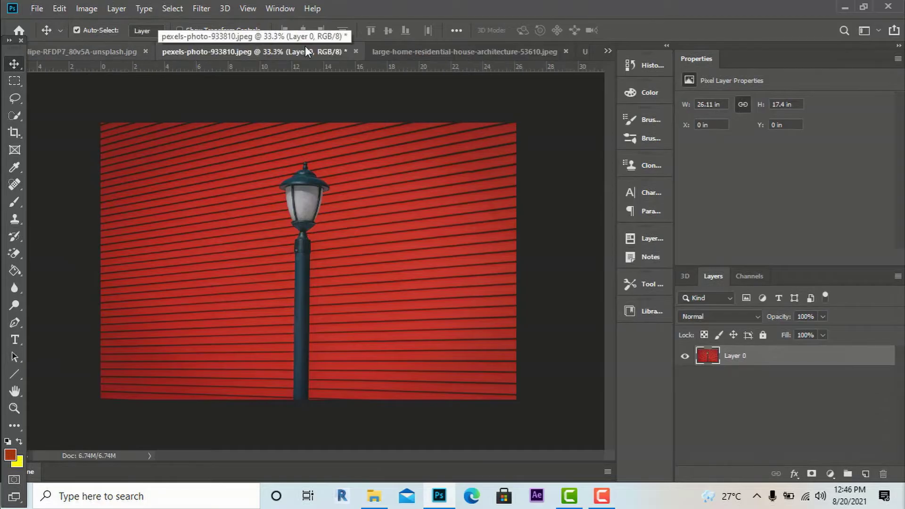
pyautogui.click(378, 47)
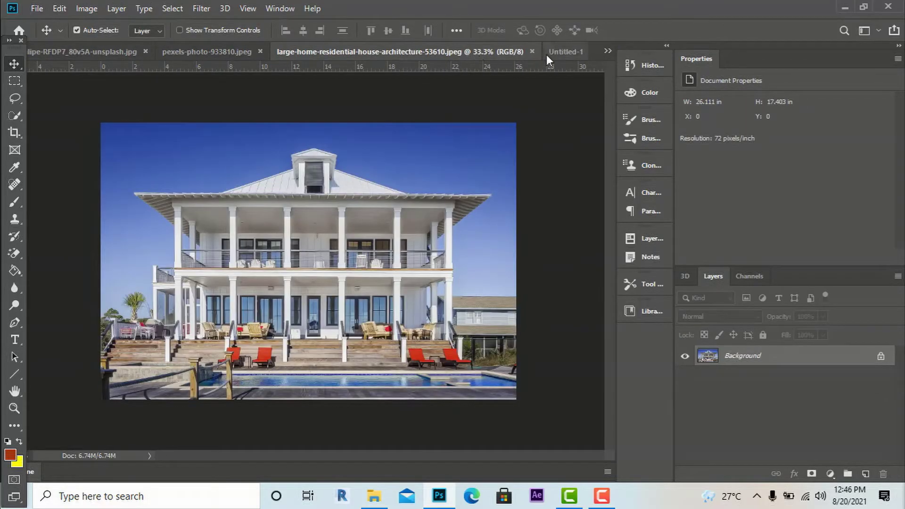
pyautogui.click(607, 51)
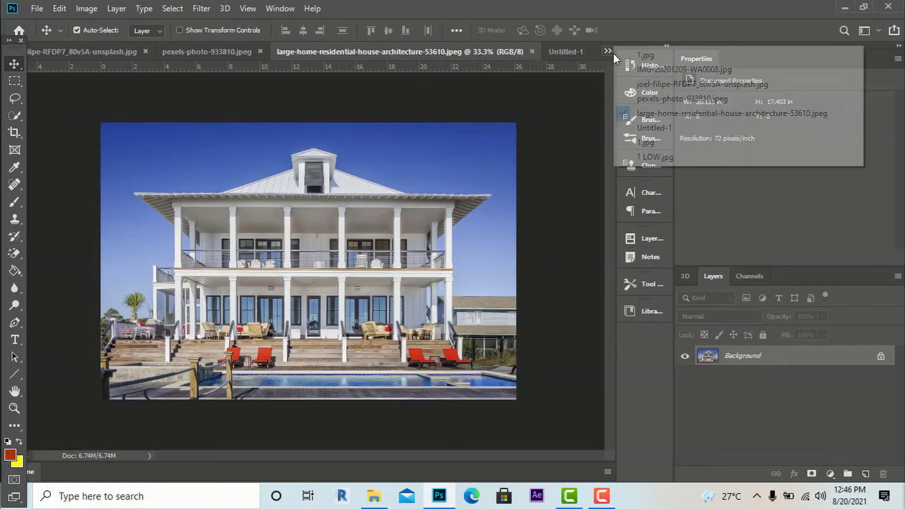
pyautogui.click(646, 56)
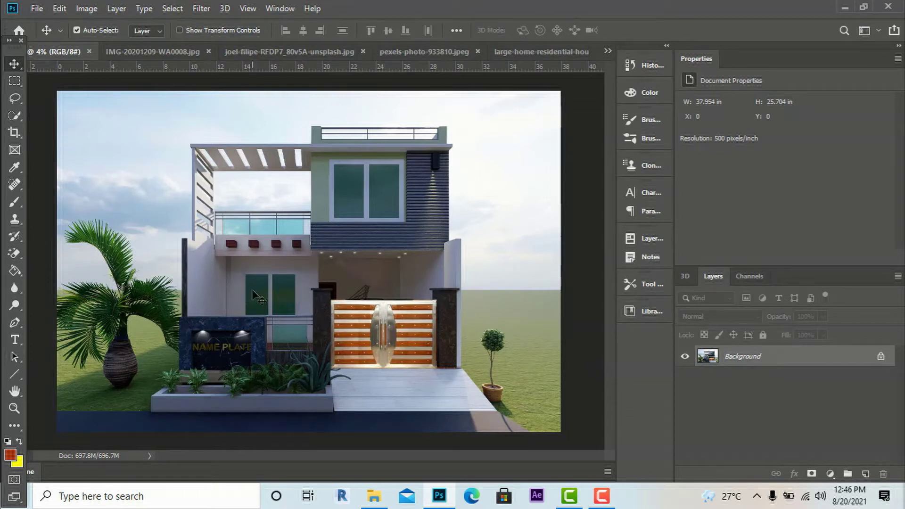
pyautogui.moveTo(254, 287); pyautogui.dragTo(312, 246)
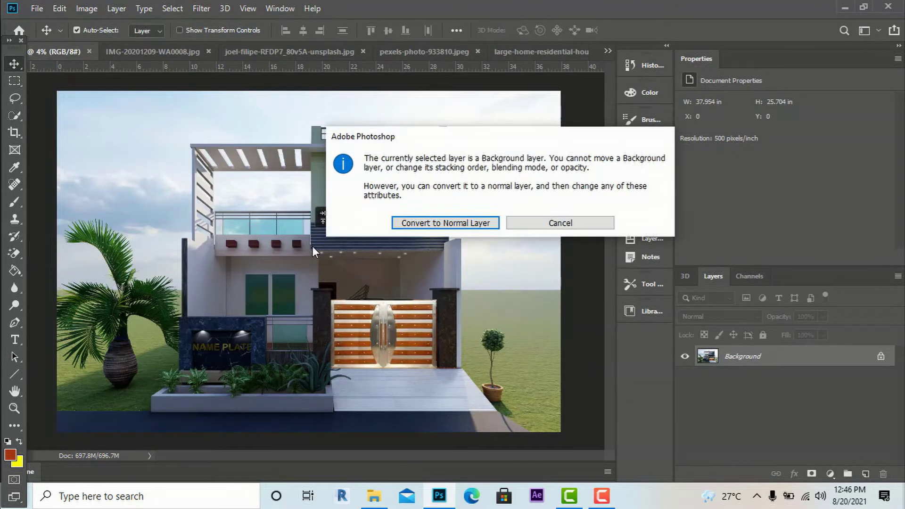
pyautogui.click(570, 221)
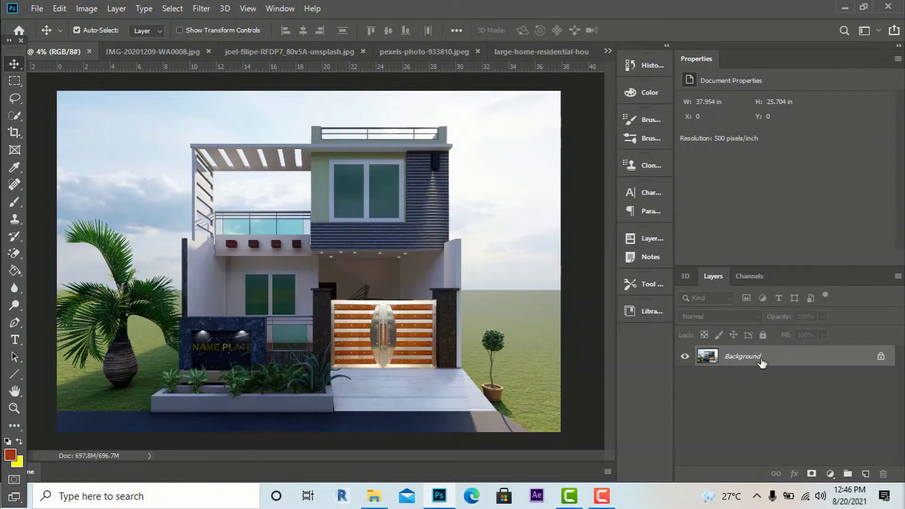
pyautogui.moveTo(345, 318); pyautogui.dragTo(337, 280)
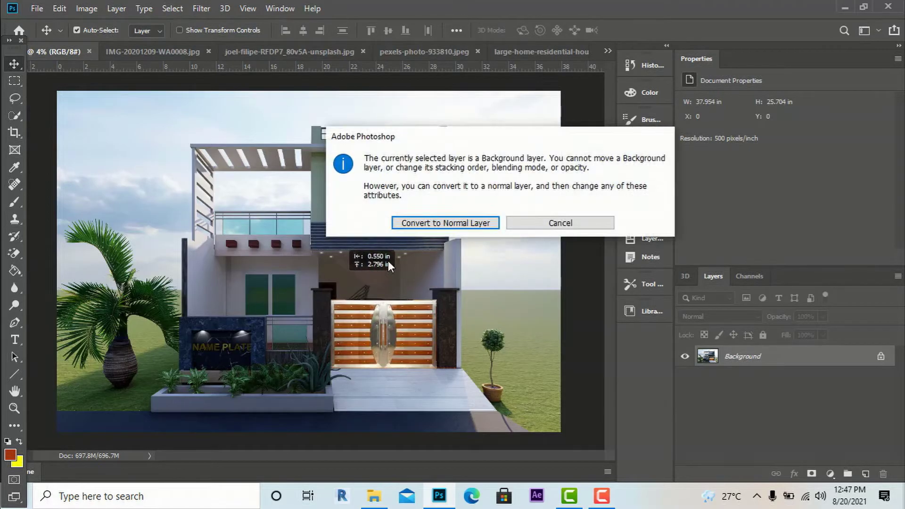
pyautogui.click(562, 225)
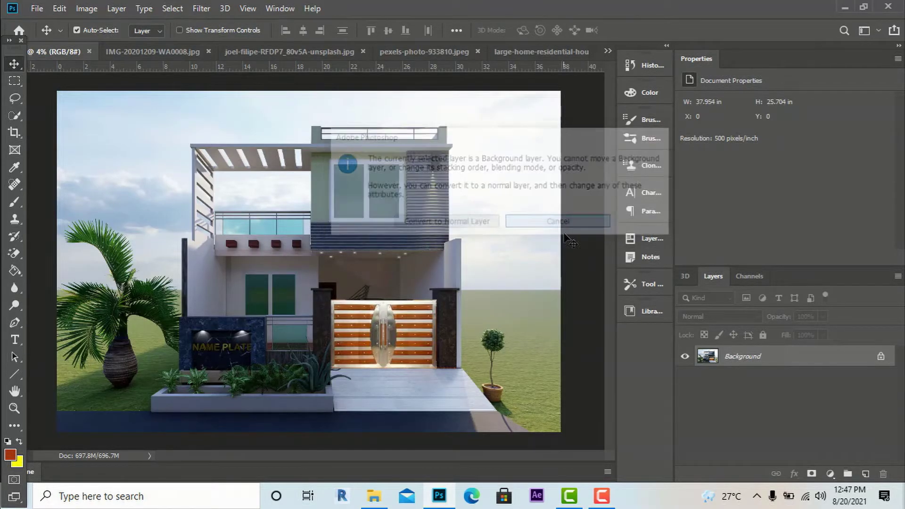
# - Convert the locked Background layer of the house render into a normal layer with the default name and settings
pyautogui.doubleClick(758, 359)
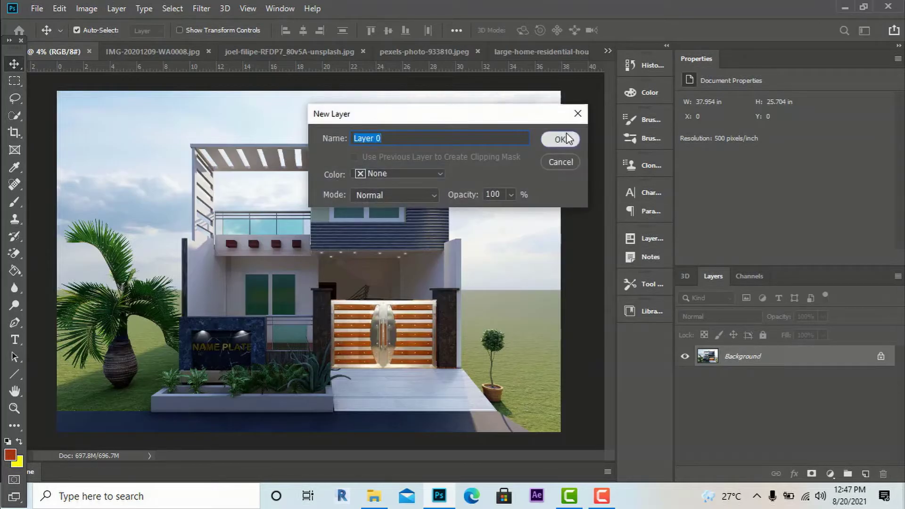
pyautogui.click(567, 139)
pyautogui.rightClick(741, 358)
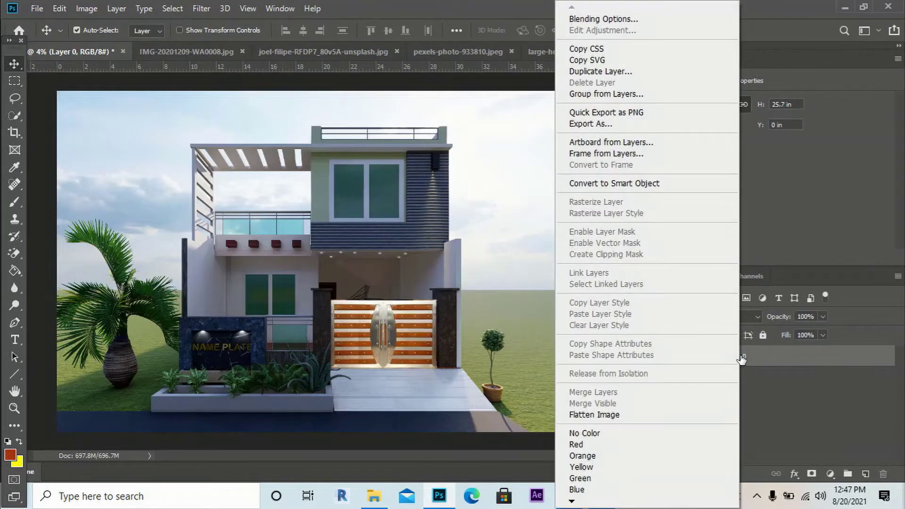
pyautogui.click(805, 391)
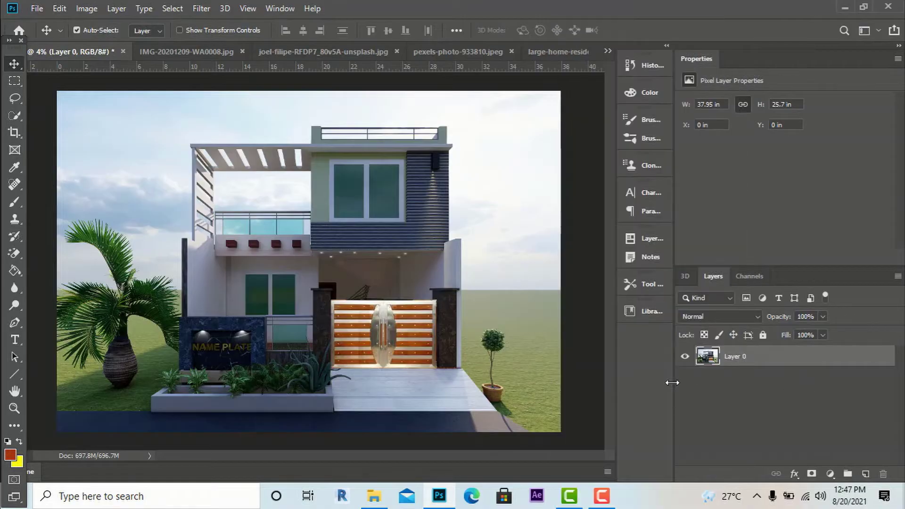
# - Copy the house render from 1.jpg into Untitled-1 and scale it down proportionally to about 7.06 × 4.78 in, within the page
pyautogui.moveTo(288, 366); pyautogui.dragTo(385, 266)
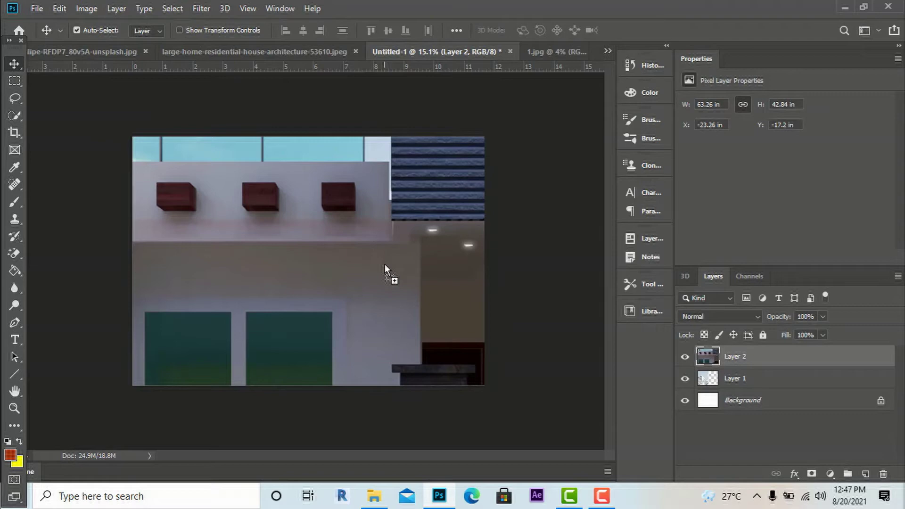
pyautogui.hotkey('ctrl', '0')
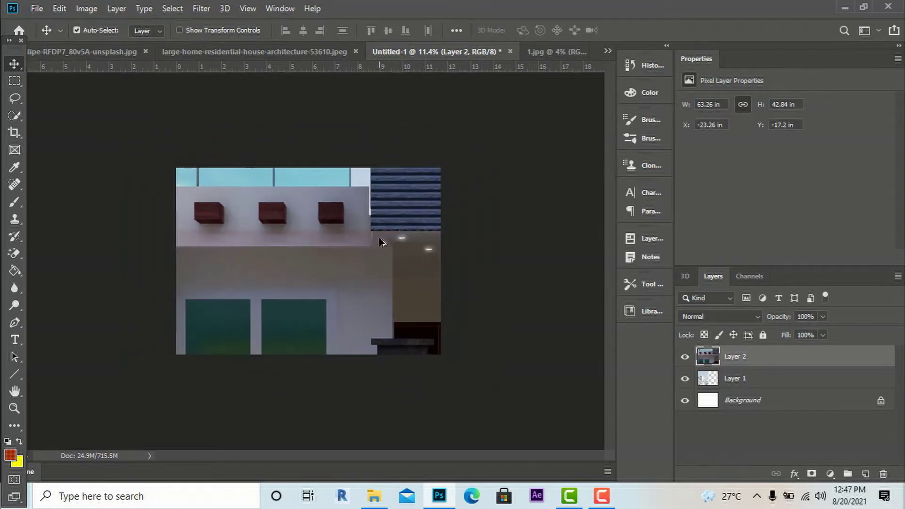
pyautogui.hotkey('ctrl', 't')
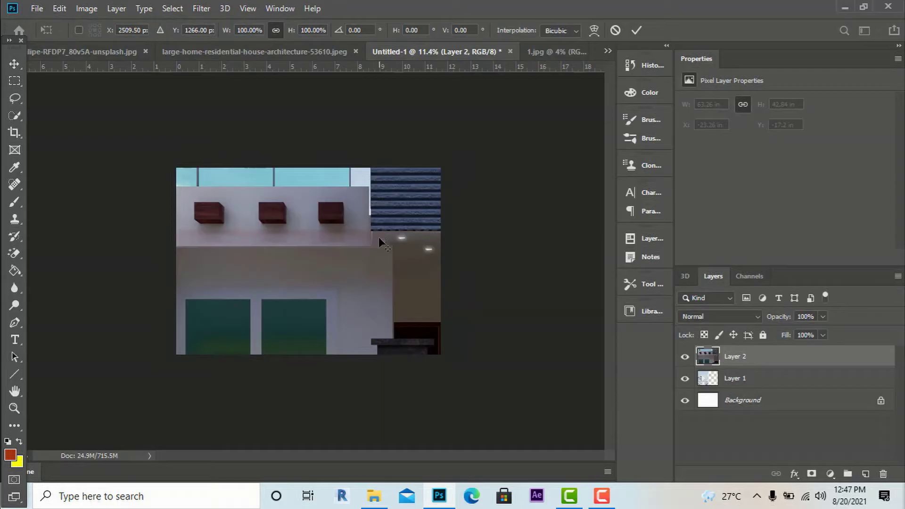
pyautogui.hotkey('ctrl', '-')
pyautogui.hotkey('ctrl', '-')
pyautogui.hotkey('ctrl', '-')
pyautogui.hotkey('ctrl', '-')
pyautogui.hotkey('ctrl', '-')
pyautogui.hotkey('ctrl', '-')
pyautogui.hotkey('ctrl', '-')
pyautogui.hotkey('ctrl', '+')
pyautogui.hotkey('ctrl', '-')
pyautogui.hotkey('ctrl', '+')
pyautogui.hotkey('ctrl', '-')
pyautogui.hotkey('ctrl', '+')
pyautogui.hotkey('ctrl', '+')
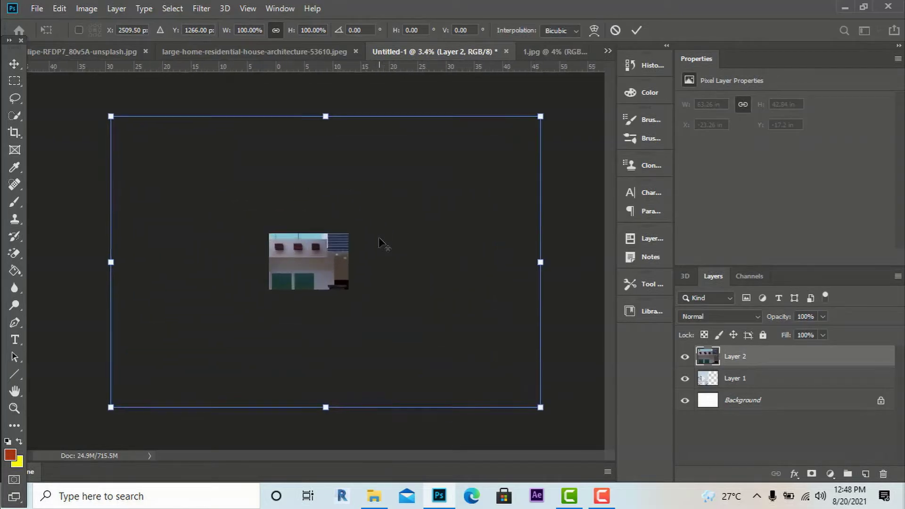
pyautogui.hotkey('ctrl', '-')
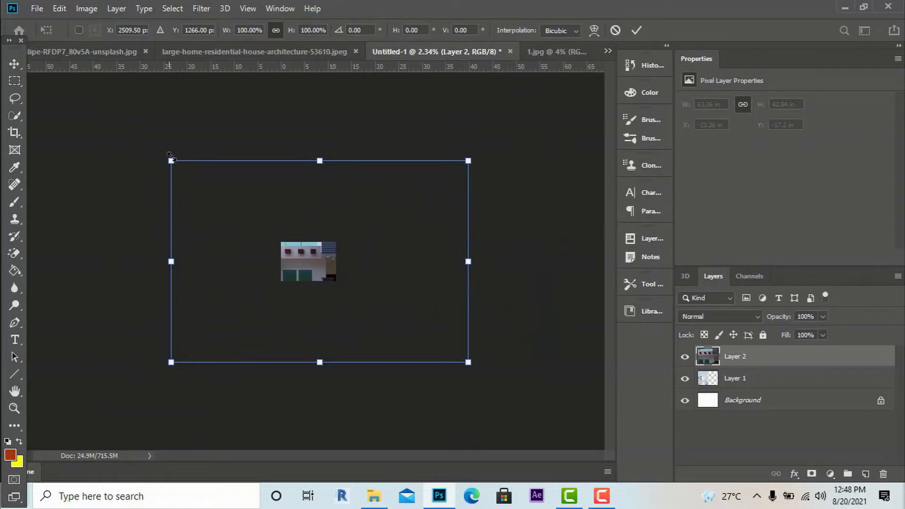
pyautogui.moveTo(169, 155); pyautogui.dragTo(246, 214)
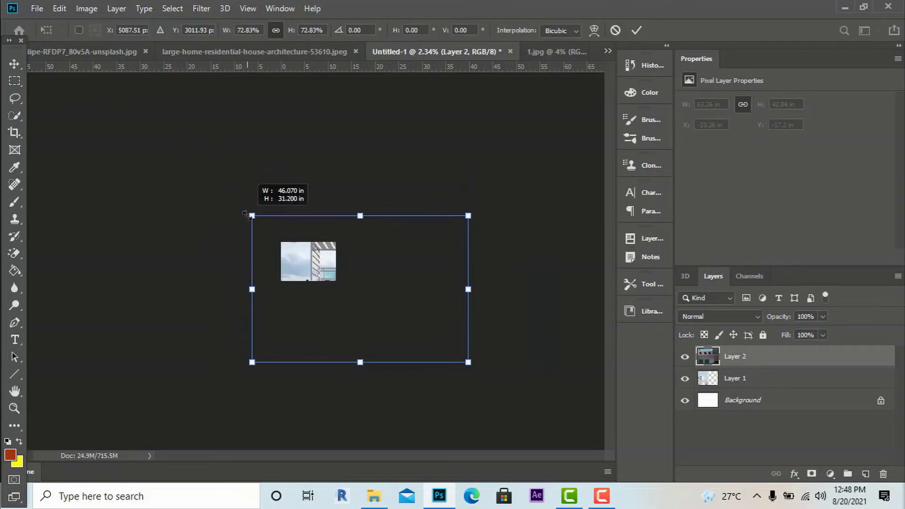
pyautogui.moveTo(468, 362); pyautogui.dragTo(334, 272)
pyautogui.moveTo(251, 216); pyautogui.dragTo(302, 250)
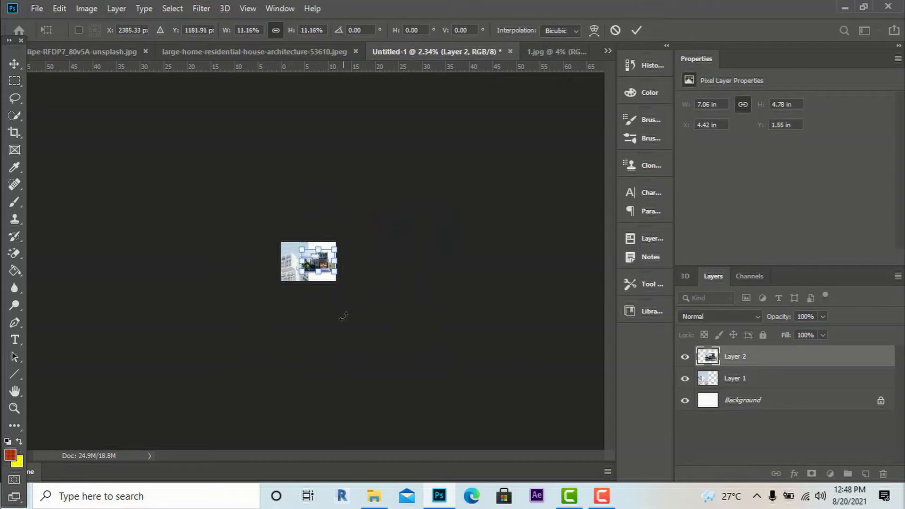
pyautogui.scroll(2, 343, 315)
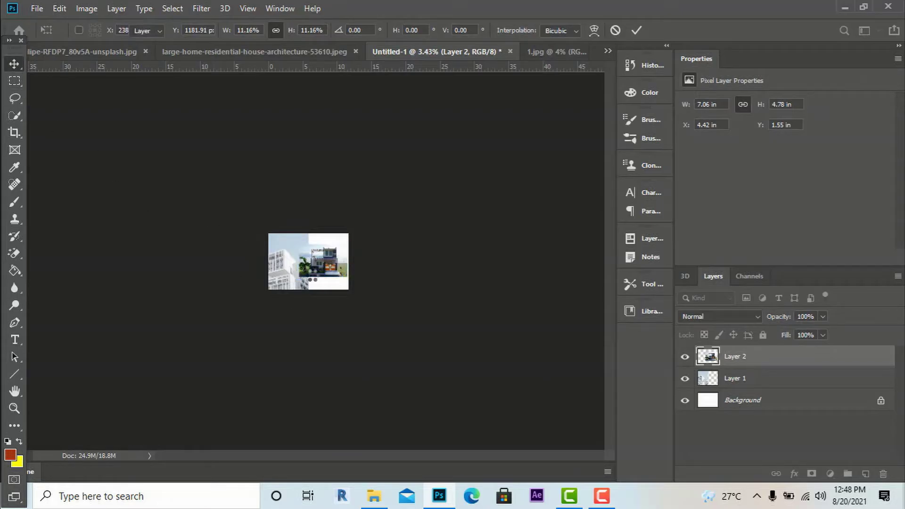
pyautogui.press('Return')
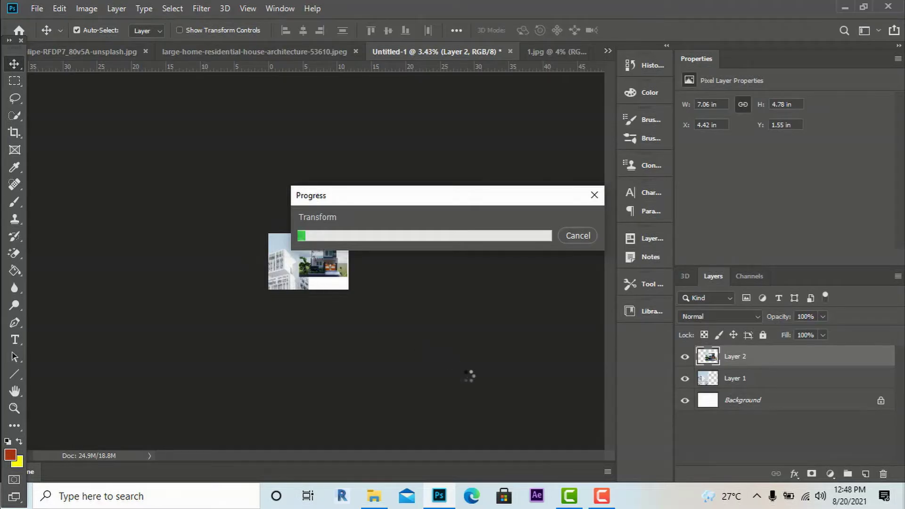
pyautogui.click(601, 496)
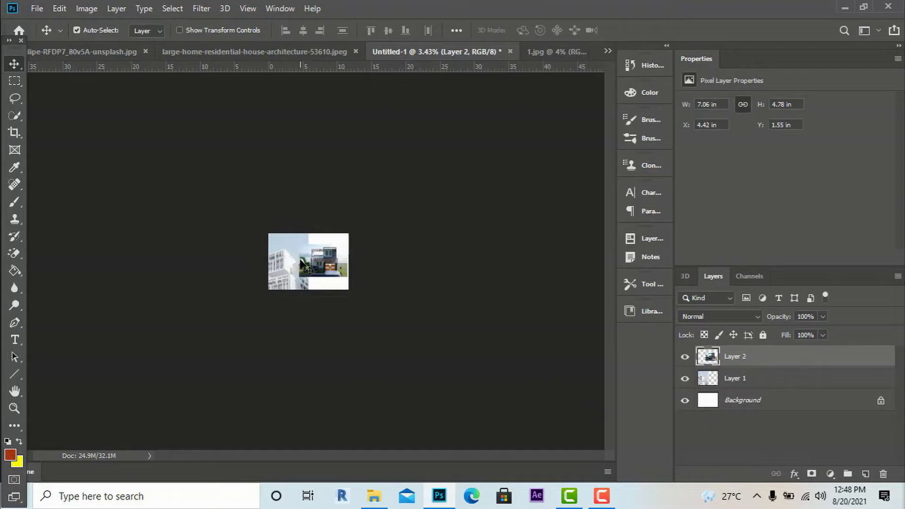
# - Scale the house render down to about 3.79 × 2.57 in and move it to the page's upper-left corner at X 0, Y 0 in
pyautogui.scroll(8, 302, 262)
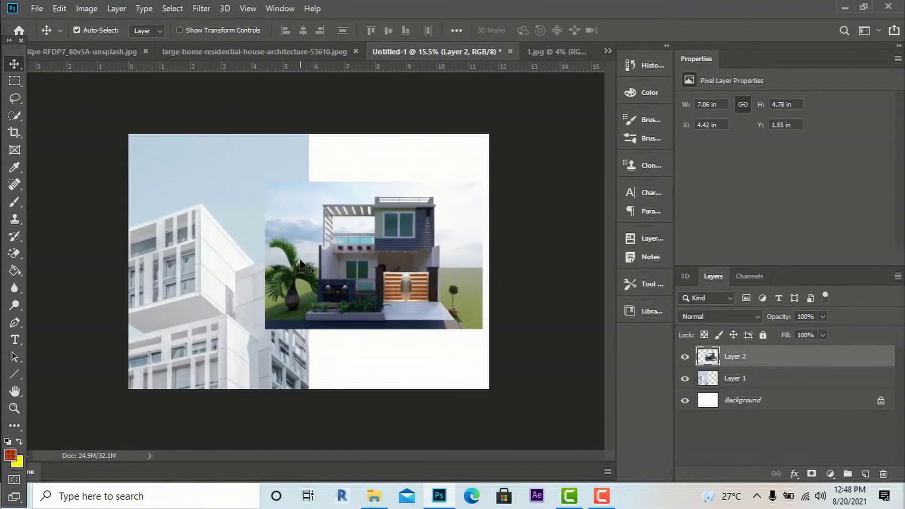
pyautogui.scroll(2, 302, 262)
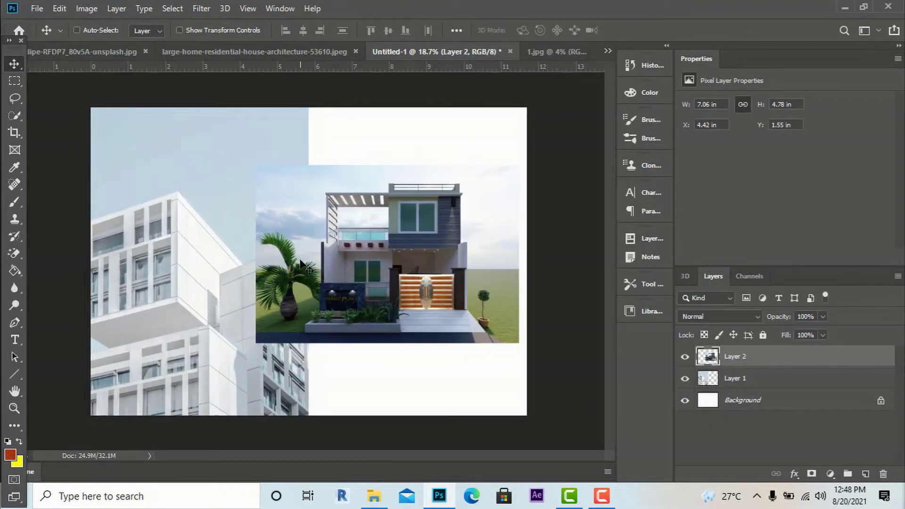
pyautogui.hotkey('ctrl', 't')
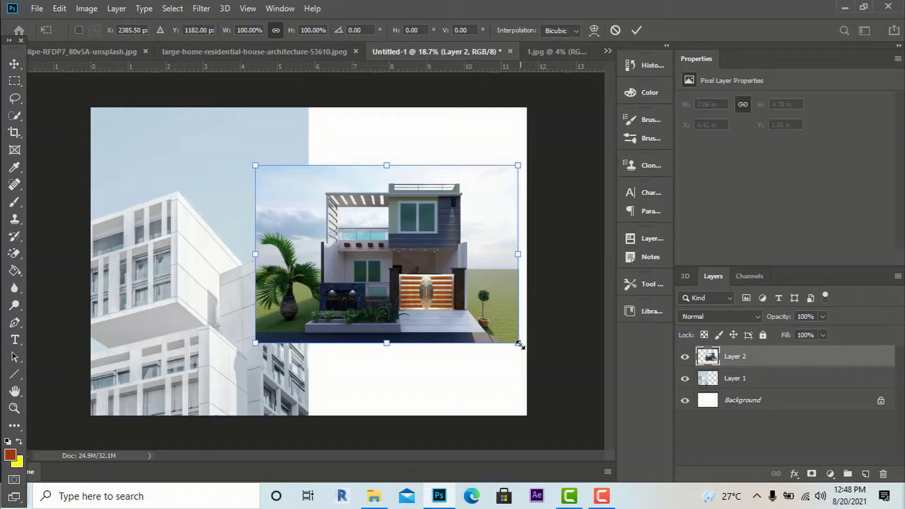
pyautogui.moveTo(518, 343); pyautogui.dragTo(396, 260)
pyautogui.moveTo(320, 210); pyautogui.dragTo(155, 155)
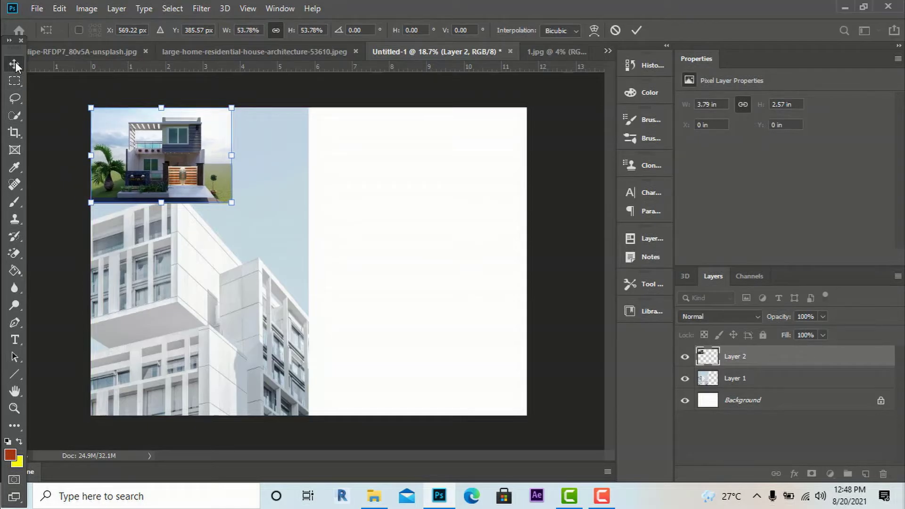
pyautogui.press('Return')
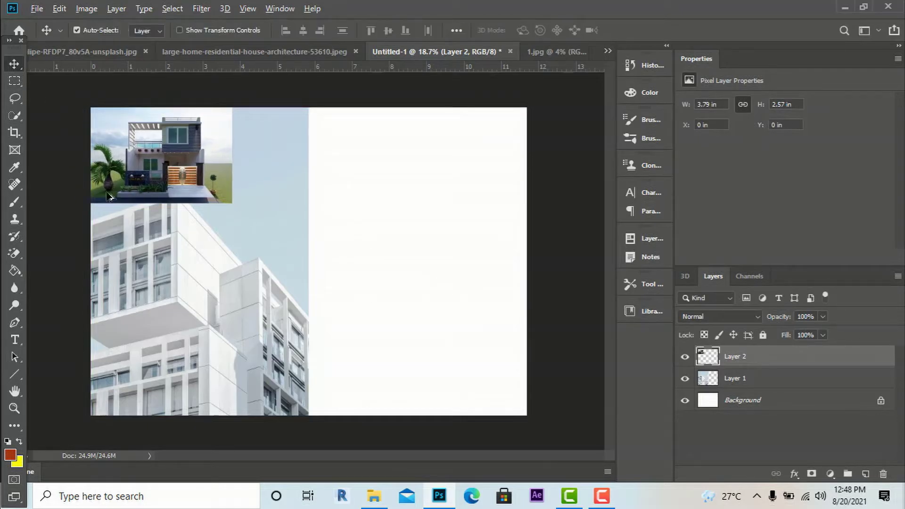
# - Select a rectangle of about 3.59 × 1.68 in on the blank right half of the page and add a new empty layer
pyautogui.hotkey('ctrl', '0')
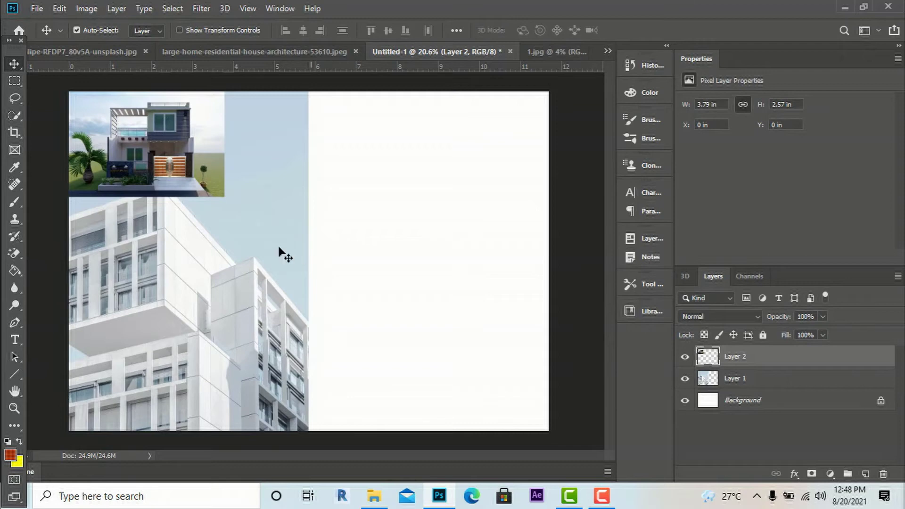
pyautogui.click(22, 82)
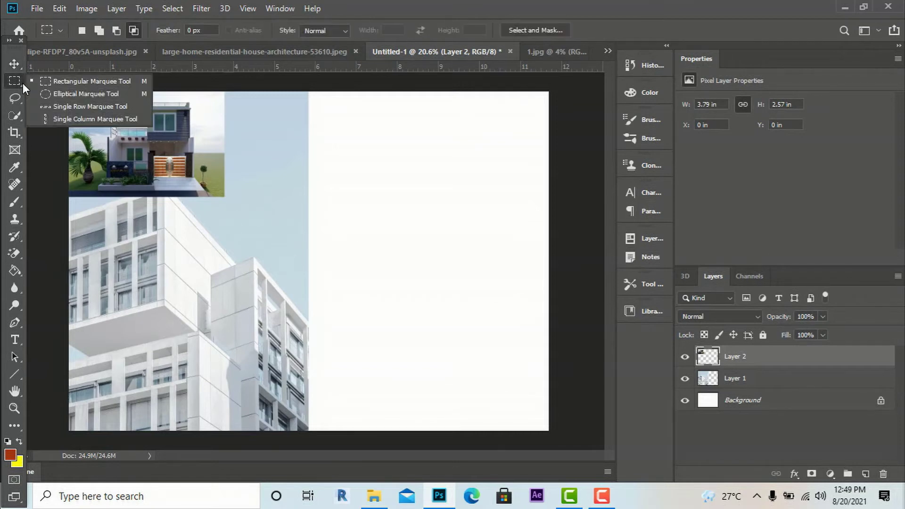
pyautogui.click(56, 83)
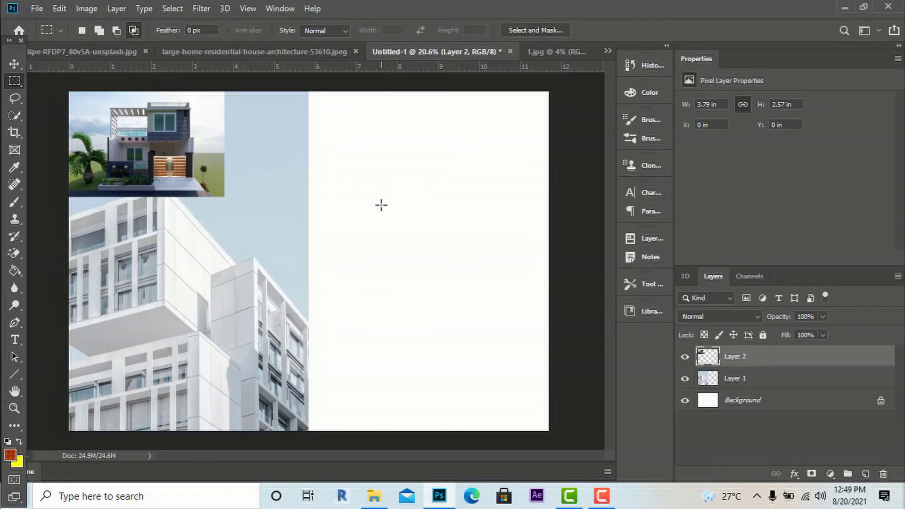
pyautogui.moveTo(335, 149); pyautogui.dragTo(483, 217)
pyautogui.click(867, 474)
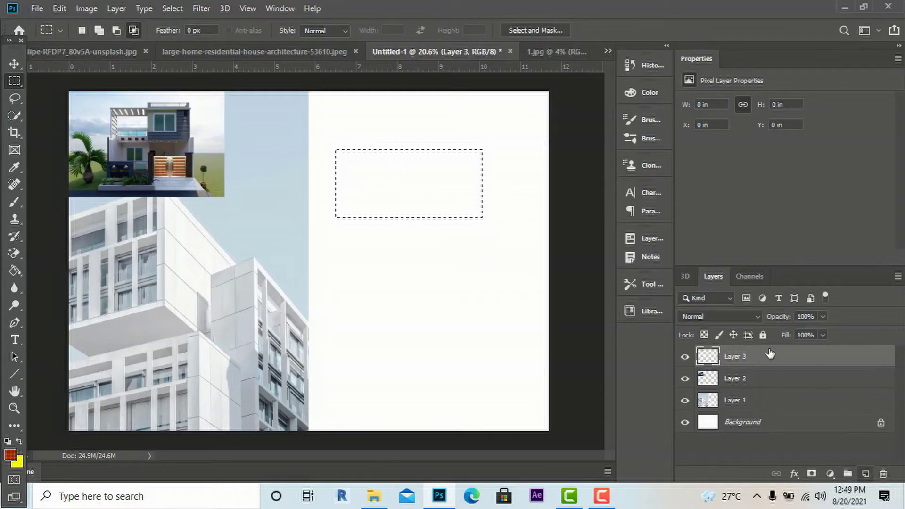
# - Change the foreground colour to a lighter orange
pyautogui.click(10, 455)
pyautogui.moveTo(399, 179)
pyautogui.mouseDown()
pyautogui.moveTo(398, 196)
pyautogui.moveTo(379, 111)
pyautogui.mouseUp()
pyautogui.press('Return')
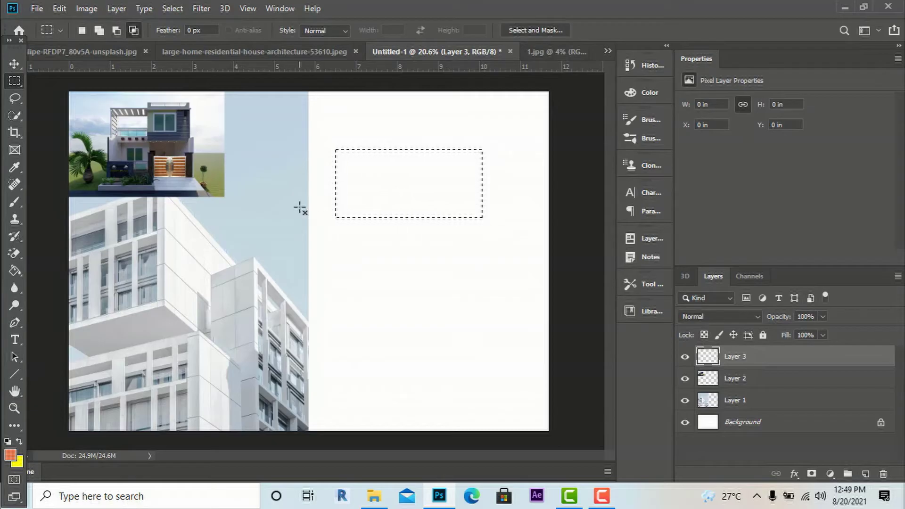
# - Fill the rectangular selection with the orange foreground colour, undo the fill and clear the selection
pyautogui.press('g')
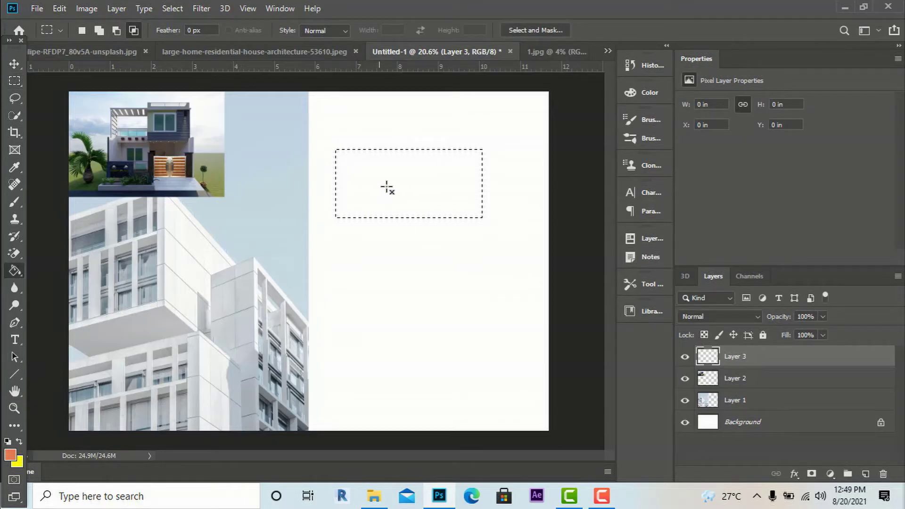
pyautogui.click(389, 191)
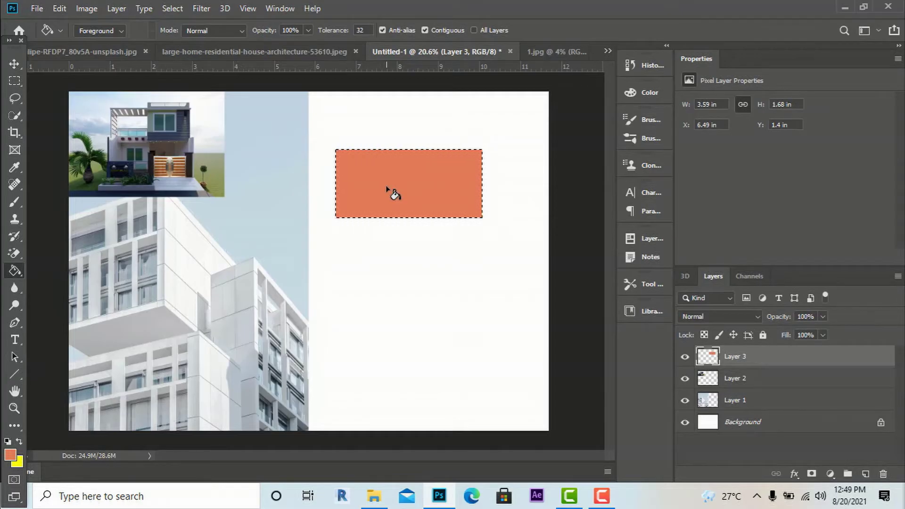
pyautogui.hotkey('ctrl', 'z')
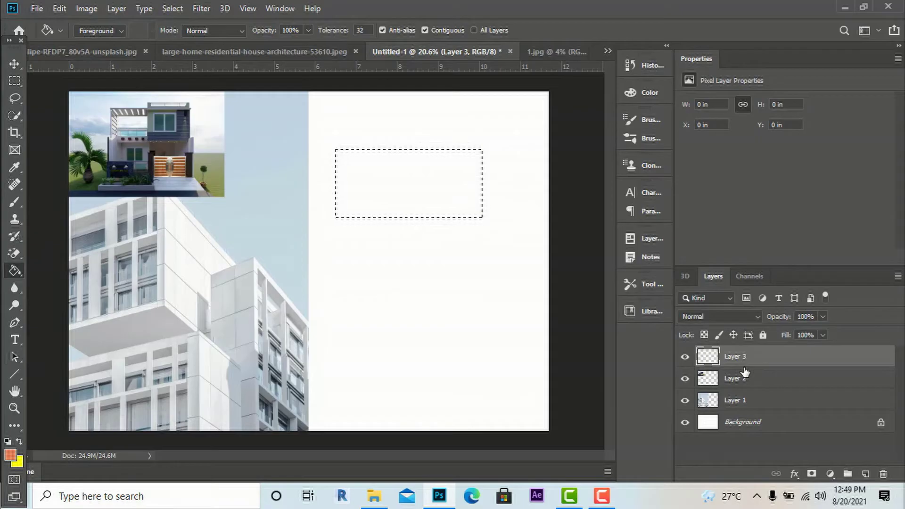
pyautogui.hotkey('ctrl', 'd')
# - Try to select two separate rectangles, one below the other, on the page's blank half with the Rectangular Marquee in intersect mode
pyautogui.click(21, 83)
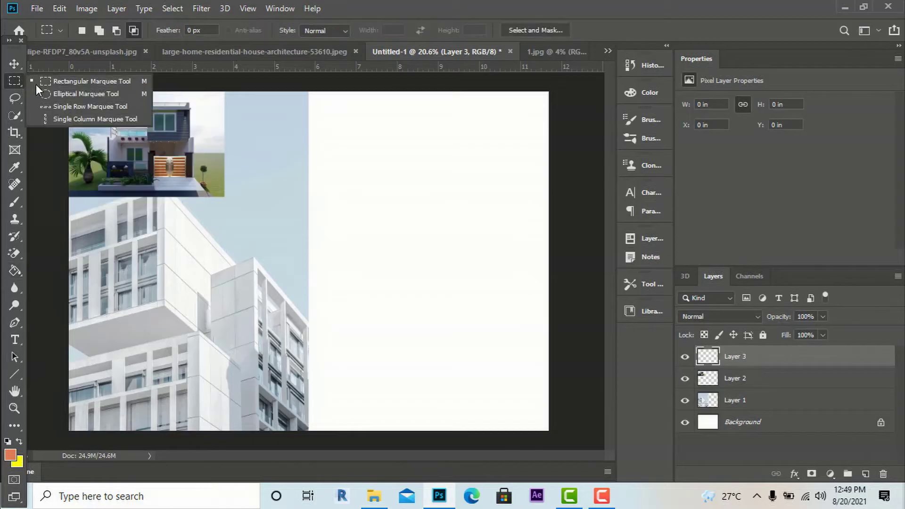
pyautogui.click(59, 84)
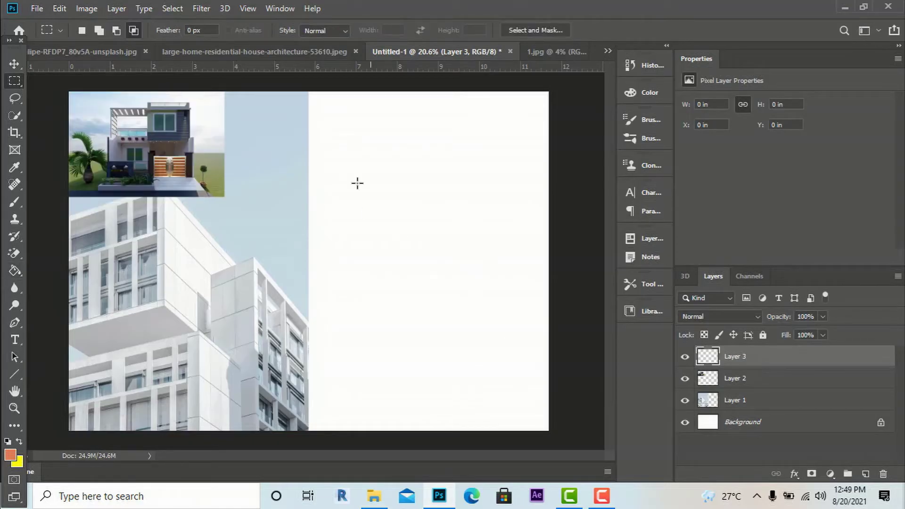
pyautogui.moveTo(342, 162); pyautogui.dragTo(499, 243)
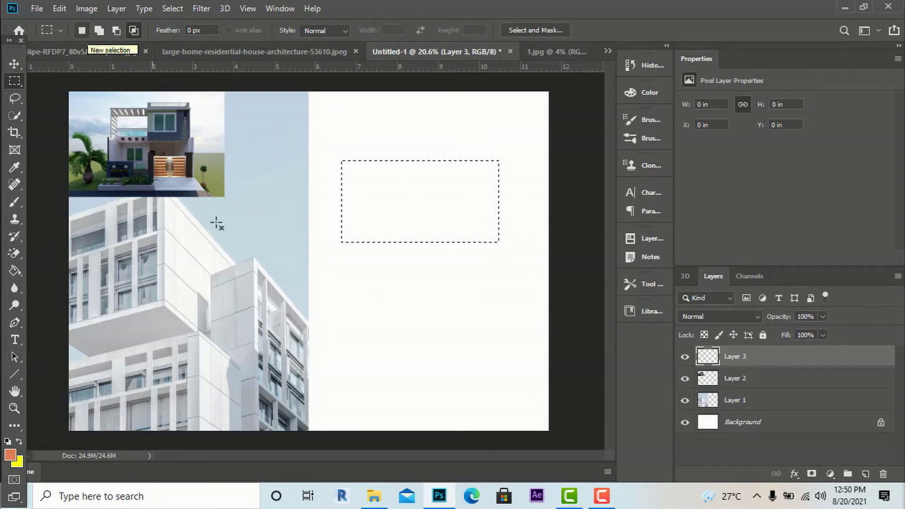
pyautogui.moveTo(343, 274)
pyautogui.mouseDown()
pyautogui.moveTo(370, 318)
pyautogui.moveTo(470, 349)
pyautogui.mouseUp()
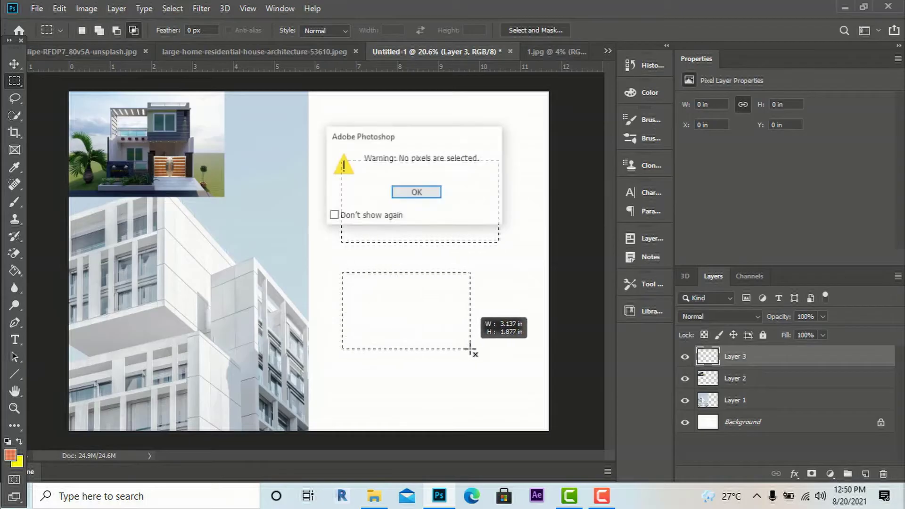
pyautogui.click(432, 196)
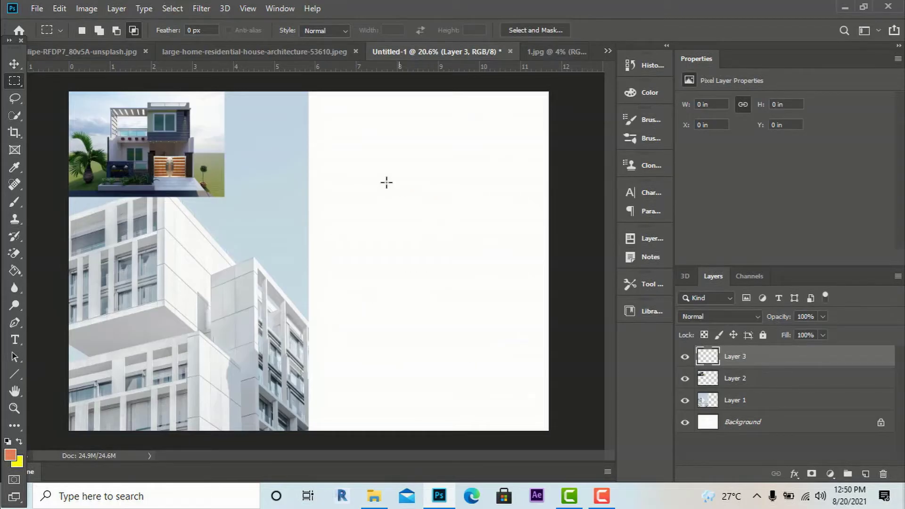
pyautogui.moveTo(350, 186); pyautogui.dragTo(503, 303)
pyautogui.moveTo(370, 349); pyautogui.dragTo(497, 406)
pyautogui.click(417, 193)
# - Select a wide rectangle on the page's blank half and add a narrower overlapping rectangle extending below it to the selection
pyautogui.moveTo(364, 197); pyautogui.dragTo(528, 280)
pyautogui.click(99, 31)
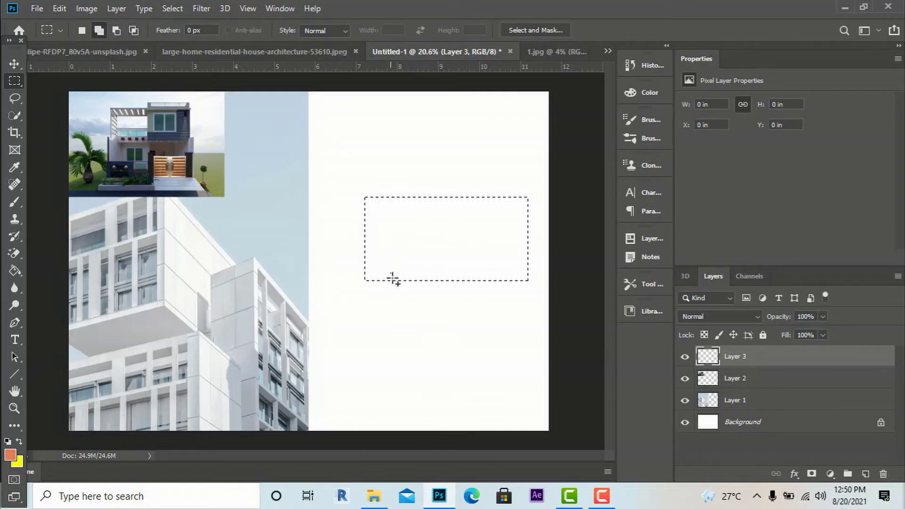
pyautogui.moveTo(455, 329); pyautogui.dragTo(456, 338)
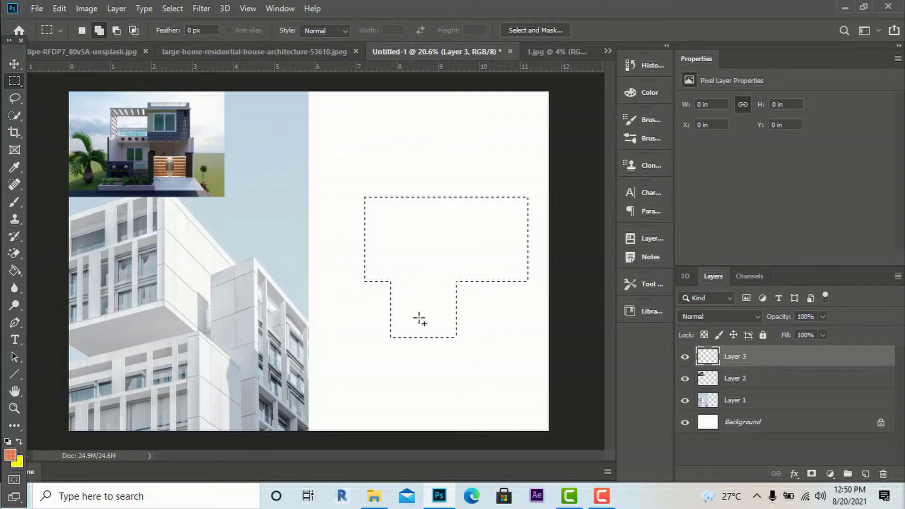
# - Subtract a rectangular notch from the selection's upper edge and another from its upper-left corner
pyautogui.click(118, 30)
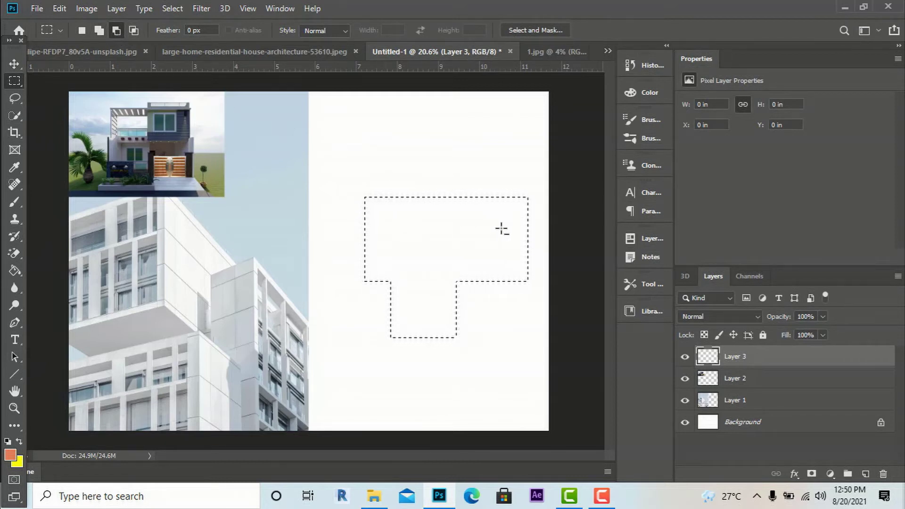
pyautogui.moveTo(485, 217); pyautogui.dragTo(424, 148)
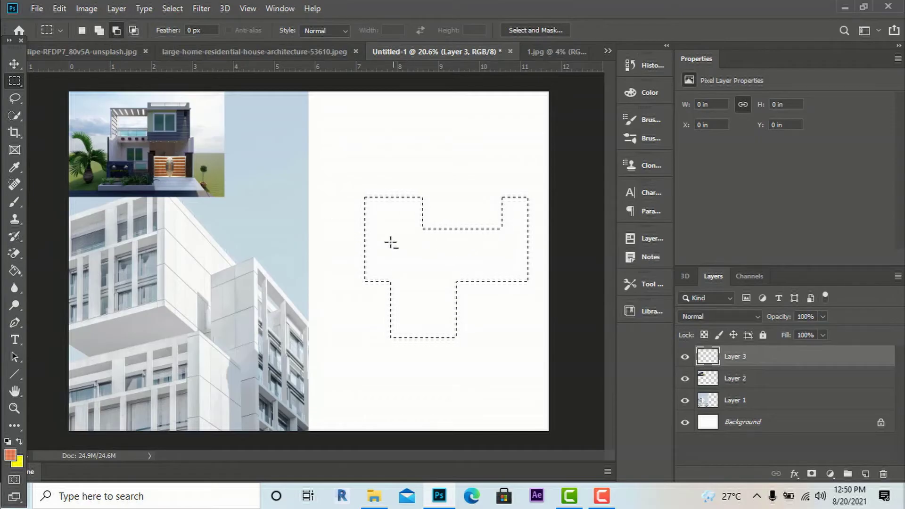
pyautogui.moveTo(365, 213); pyautogui.dragTo(342, 183)
# - Intersect the combined selection with a rectangle overlapping its upper middle part, and undo the intersection
pyautogui.click(135, 29)
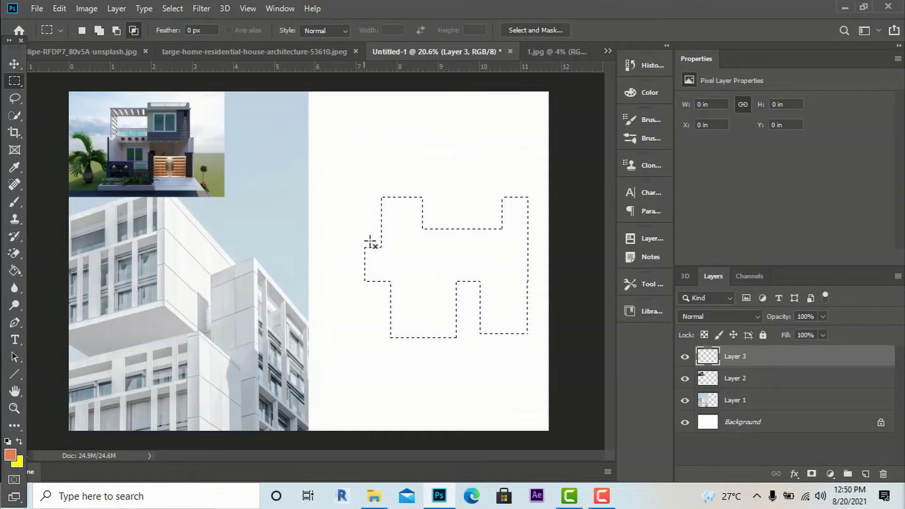
pyautogui.moveTo(483, 258); pyautogui.dragTo(434, 162)
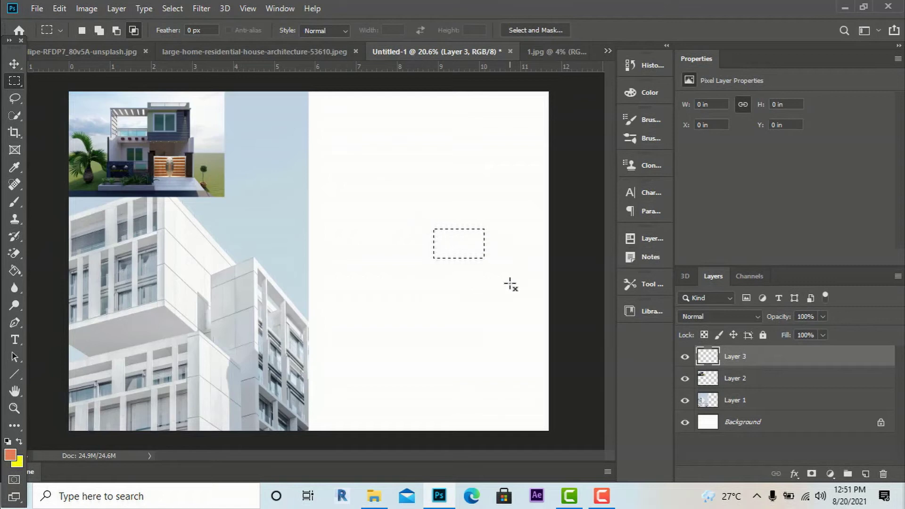
pyautogui.hotkey('ctrl', 'z')
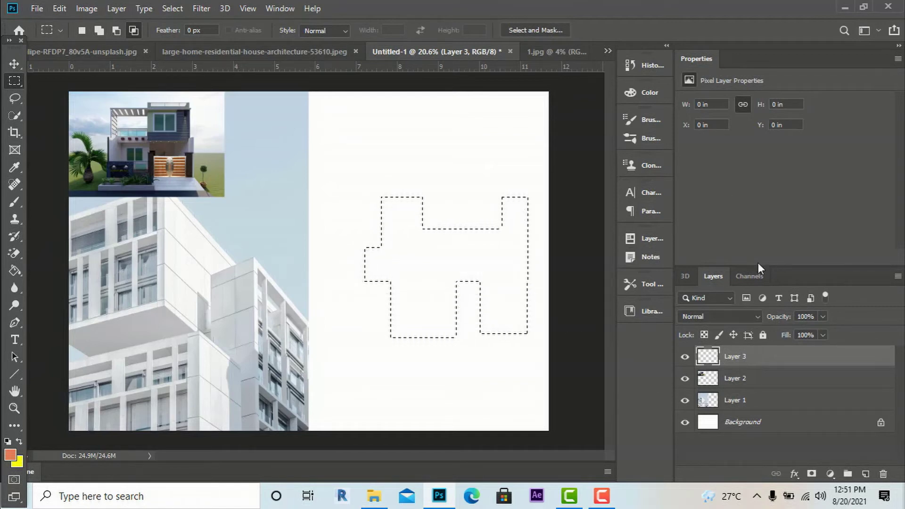
# - Fill the selection on Layer 3 with the orange foreground colour, and delete the filled shape
pyautogui.press('g')
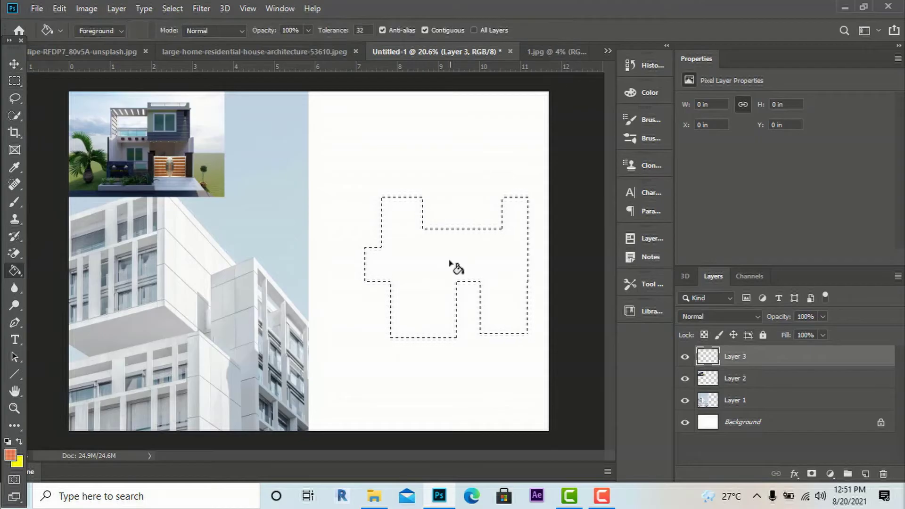
pyautogui.click(439, 263)
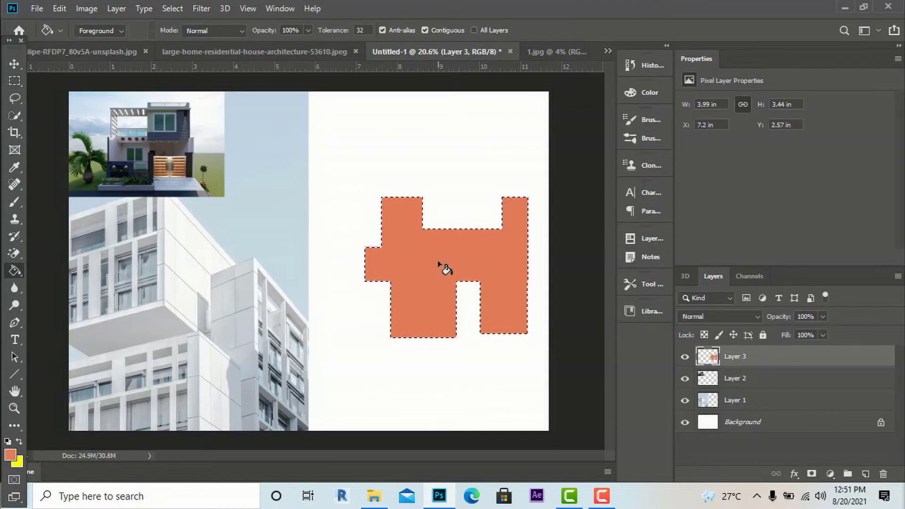
pyautogui.hotkey('ctrl', 'd')
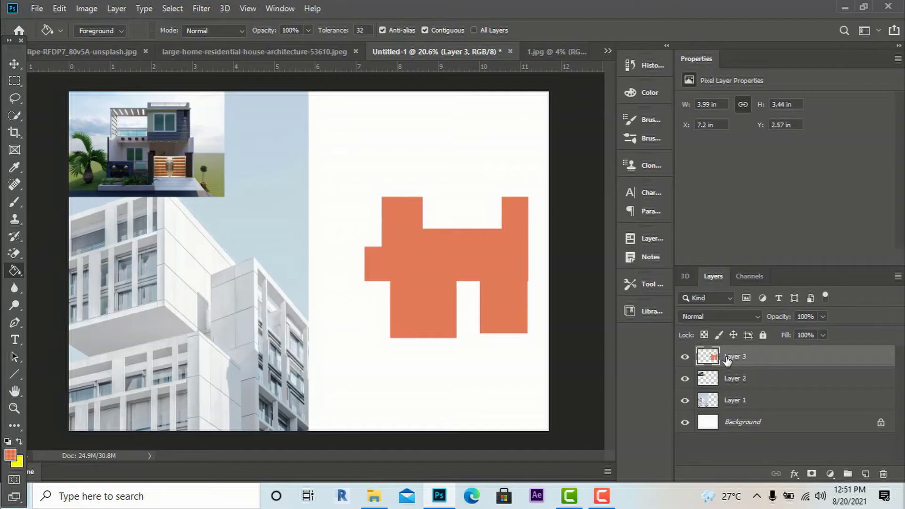
pyautogui.keyDown('ctrl'); pyautogui.click(688, 358); pyautogui.keyUp('ctrl')
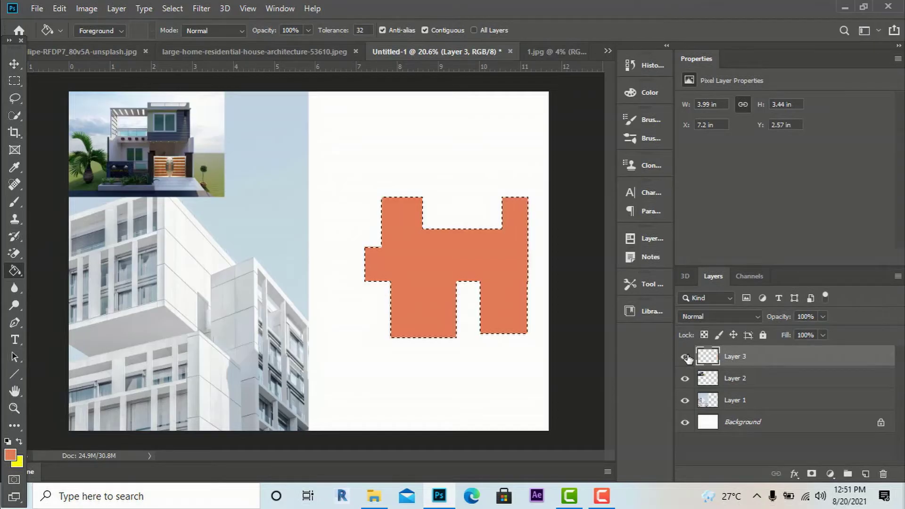
pyautogui.press('Delete')
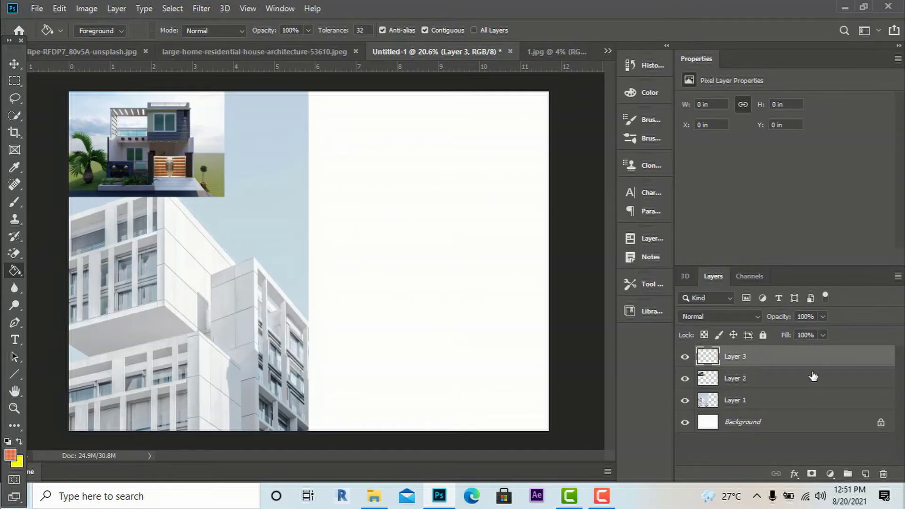
# - Try to select separate ellipses on the page's blank half with the Elliptical Marquee in intersect mode
pyautogui.click(15, 86)
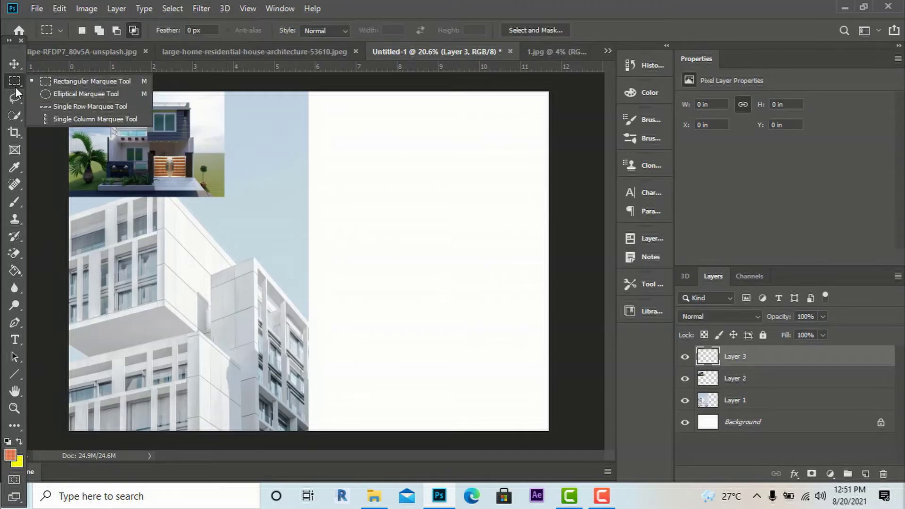
pyautogui.click(56, 94)
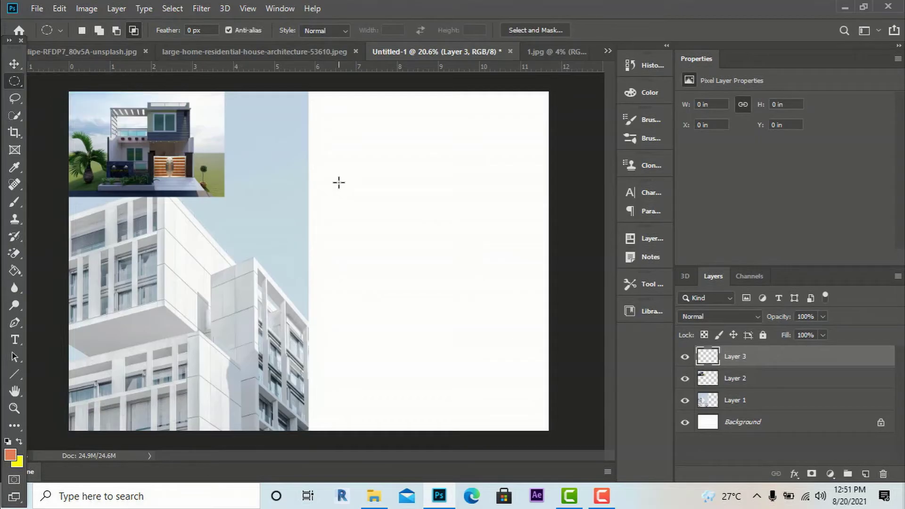
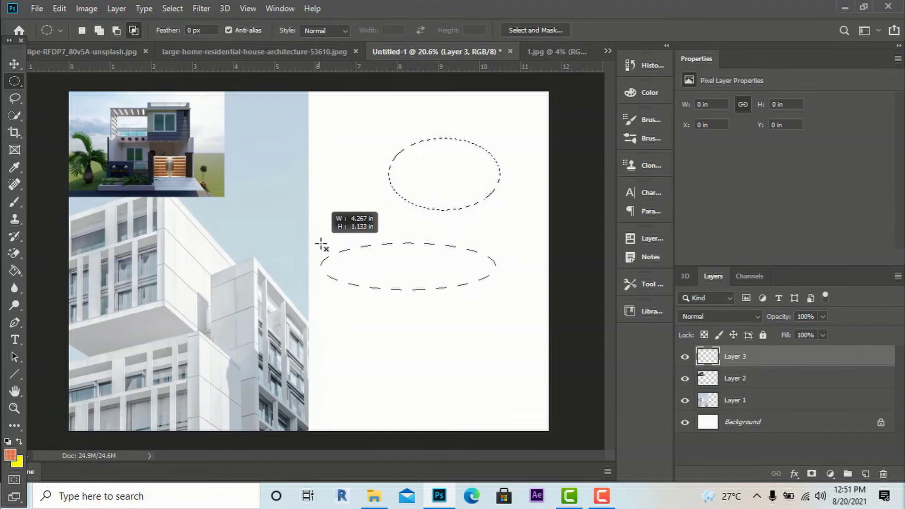
pyautogui.click(405, 203)
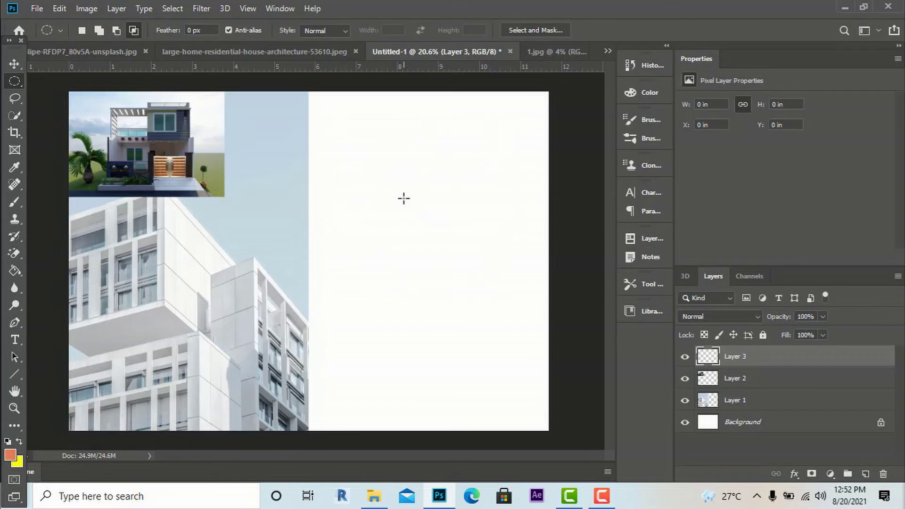
pyautogui.moveTo(508, 281); pyautogui.dragTo(410, 208)
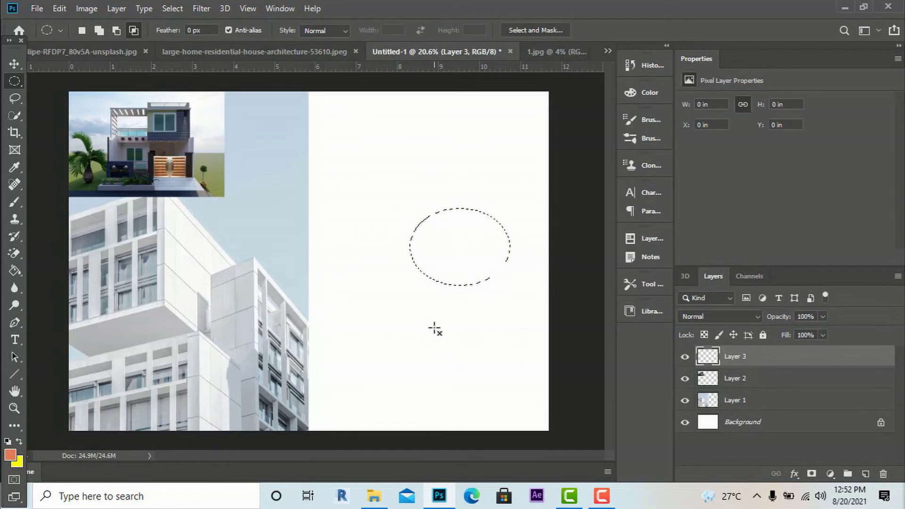
pyautogui.moveTo(435, 327); pyautogui.dragTo(238, 157)
pyautogui.moveTo(497, 309); pyautogui.dragTo(349, 221)
pyautogui.moveTo(491, 186); pyautogui.dragTo(367, 116)
pyautogui.click(415, 192)
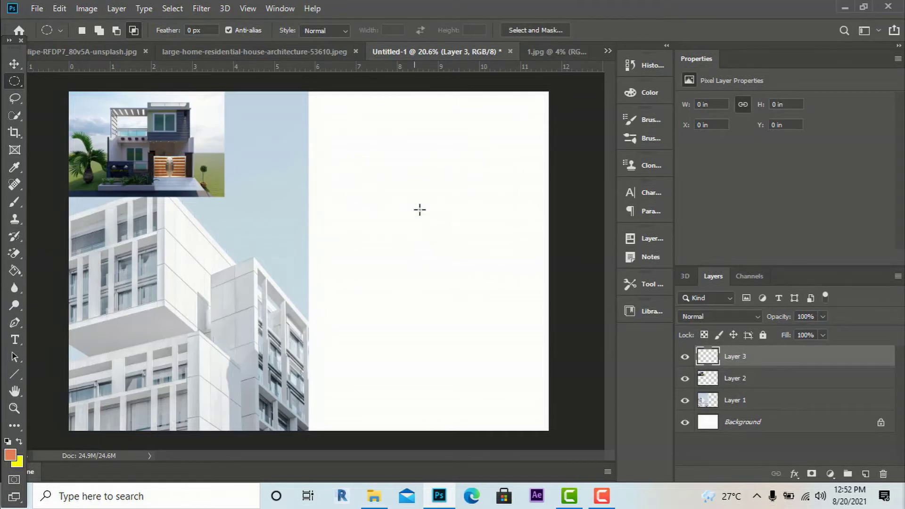
# - Select a wide ellipse on the page's blank half and add four overlapping ellipses below, above, at its lower right and at its upper left
pyautogui.moveTo(466, 249); pyautogui.dragTo(333, 167)
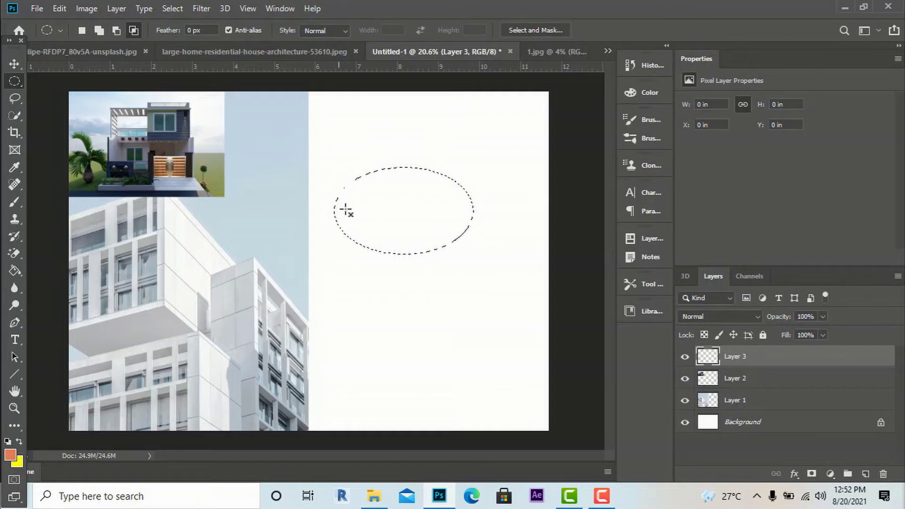
pyautogui.click(98, 31)
pyautogui.moveTo(392, 245); pyautogui.dragTo(357, 214)
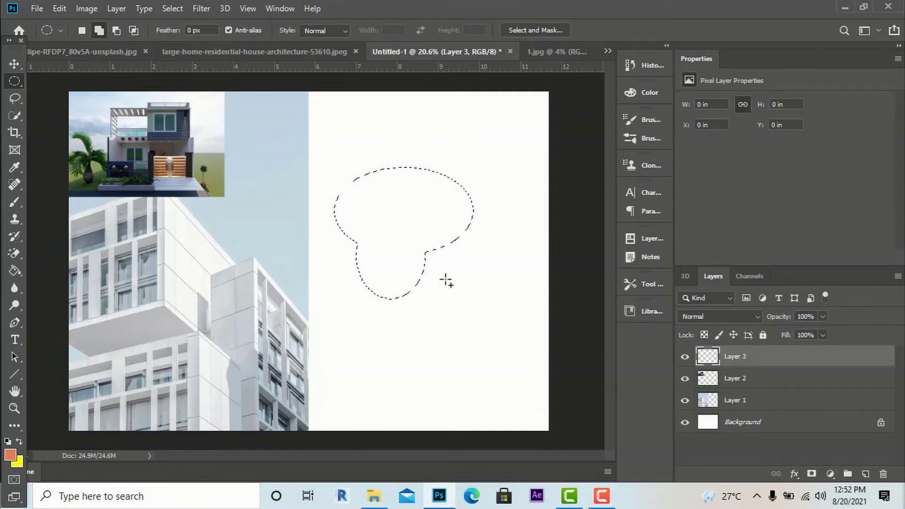
pyautogui.moveTo(477, 175); pyautogui.dragTo(378, 137)
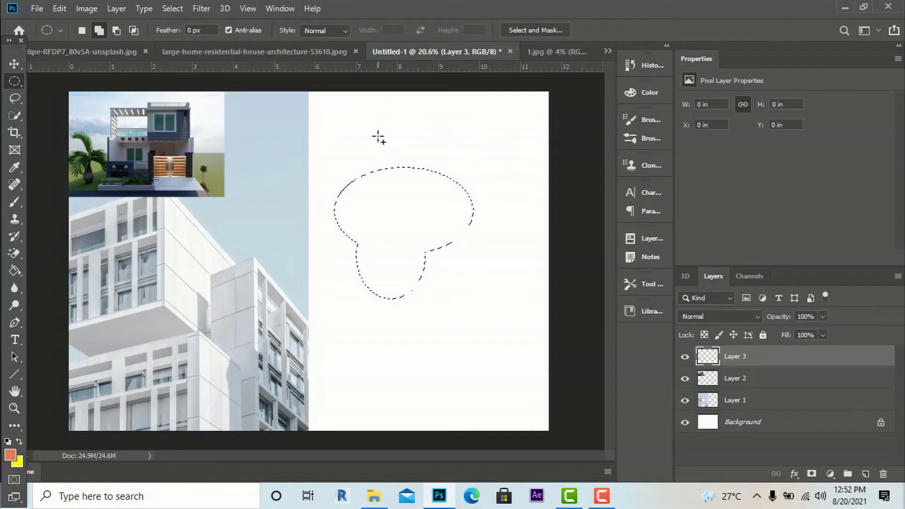
pyautogui.moveTo(502, 285); pyautogui.dragTo(442, 214)
pyautogui.moveTo(358, 198); pyautogui.dragTo(309, 134)
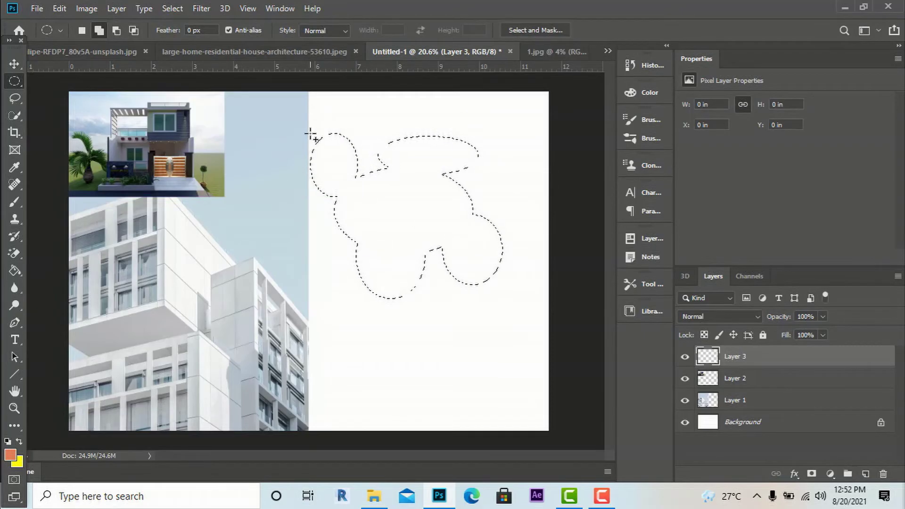
# - Subtract ellipses from the selection's lower lobe and upper-right part, and intersect the remainder with an ellipse over its lower-right lobe
pyautogui.click(119, 33)
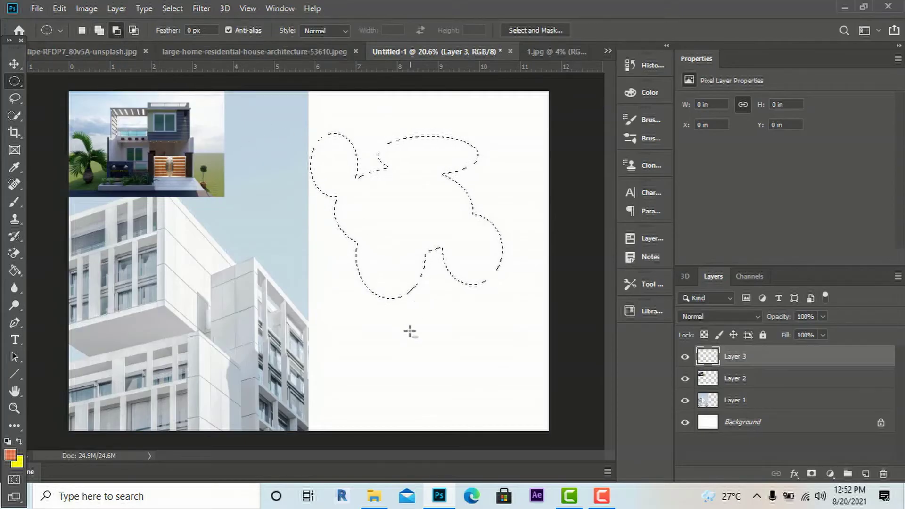
pyautogui.moveTo(410, 332); pyautogui.dragTo(360, 260)
pyautogui.moveTo(501, 210); pyautogui.dragTo(369, 114)
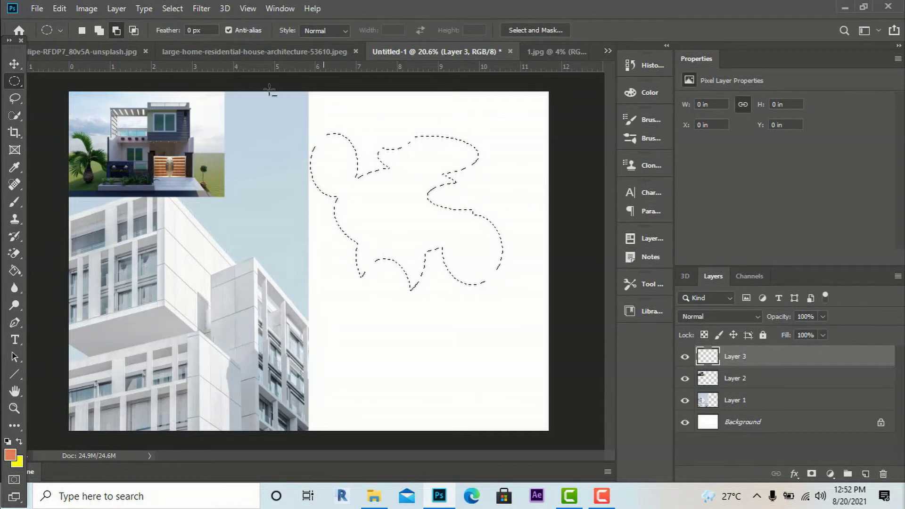
pyautogui.click(134, 30)
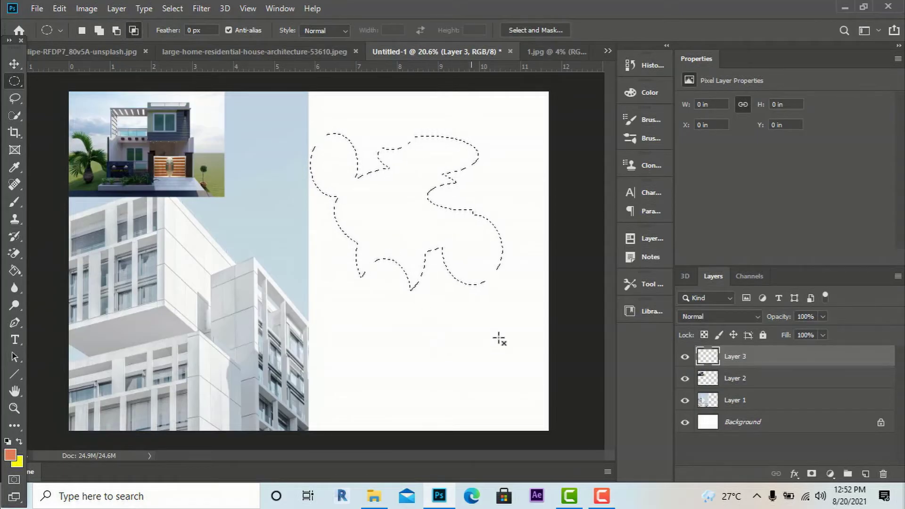
pyautogui.moveTo(504, 286); pyautogui.dragTo(462, 228)
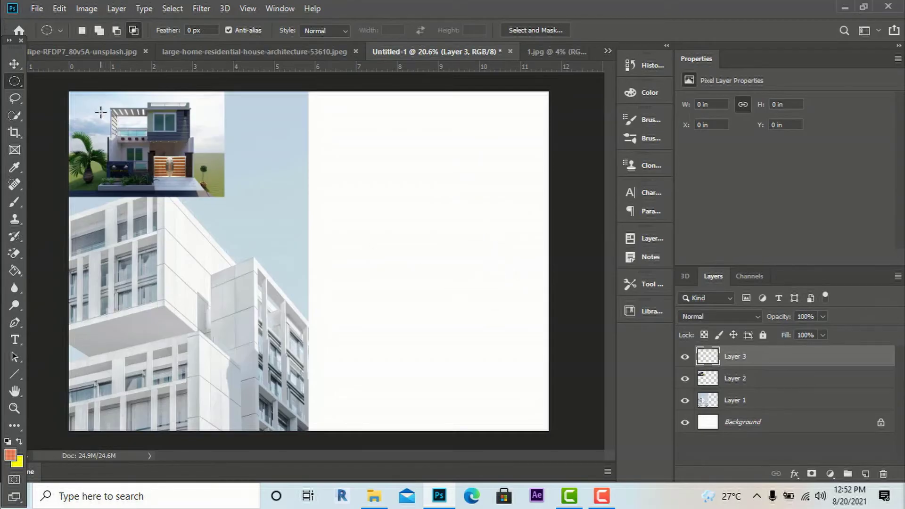
# - Select two perfect circles, one below the other, with the Elliptical Marquee, and fill the lower circle with the foreground colour
pyautogui.rightClick(20, 83)
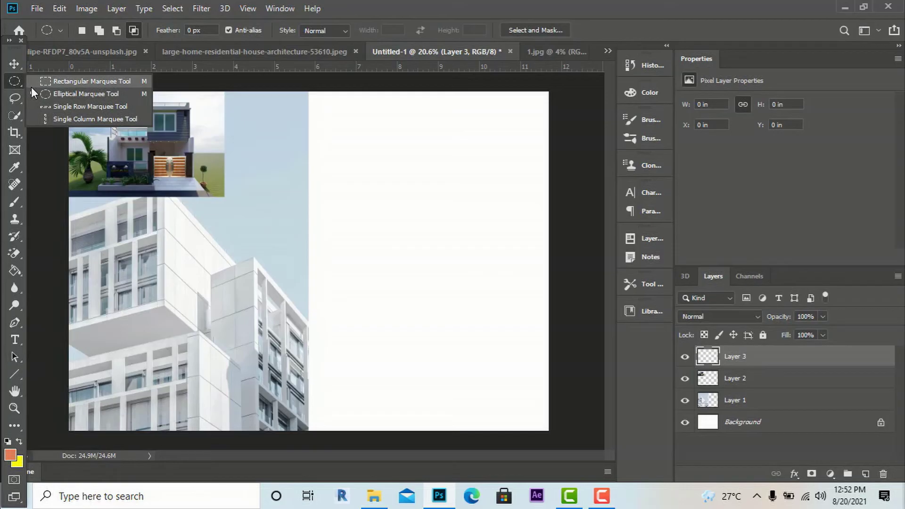
pyautogui.click(57, 95)
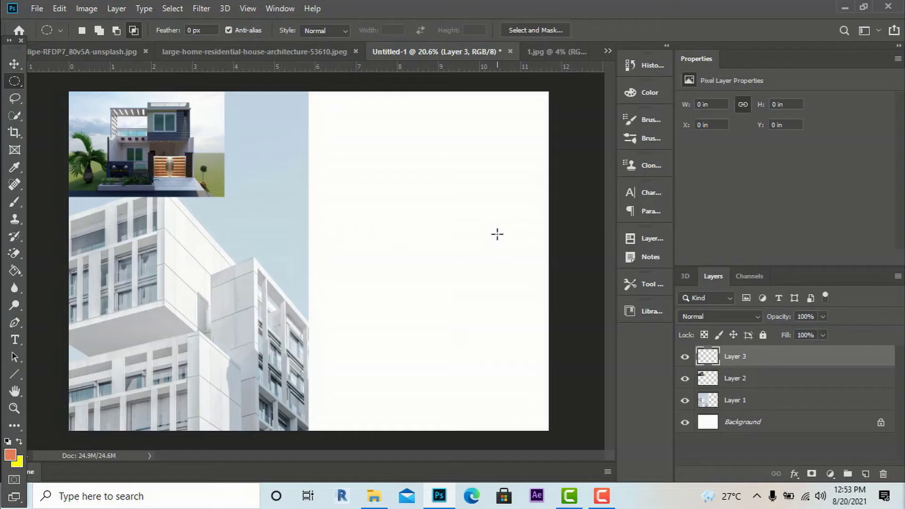
pyautogui.moveTo(498, 234); pyautogui.dragTo(313, 118)
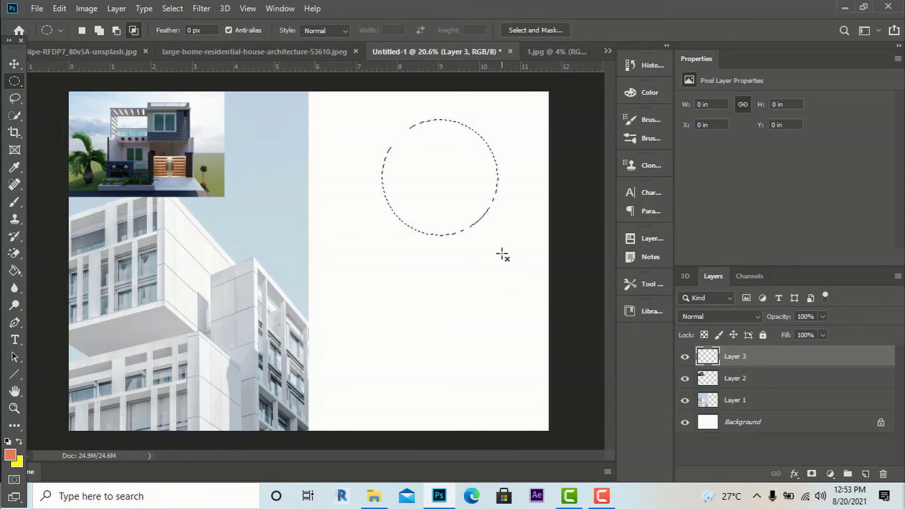
pyautogui.press('shift')
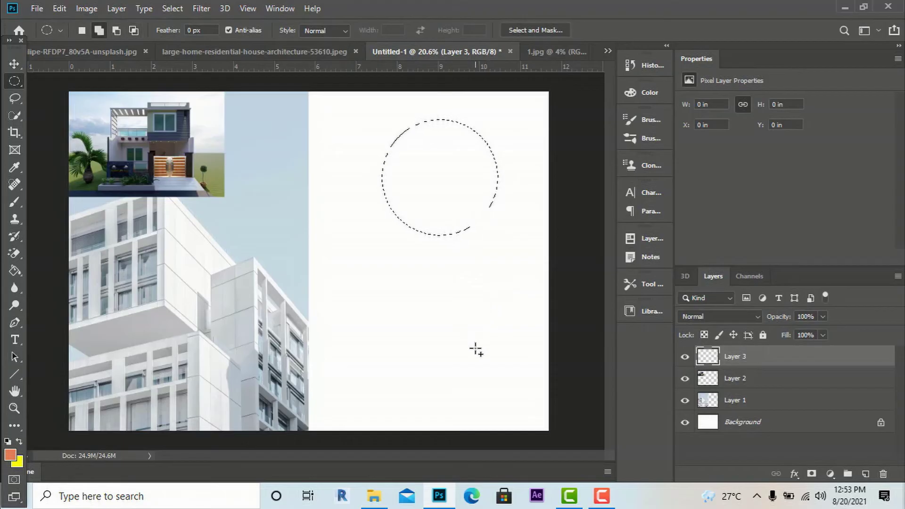
pyautogui.moveTo(476, 349); pyautogui.dragTo(360, 241)
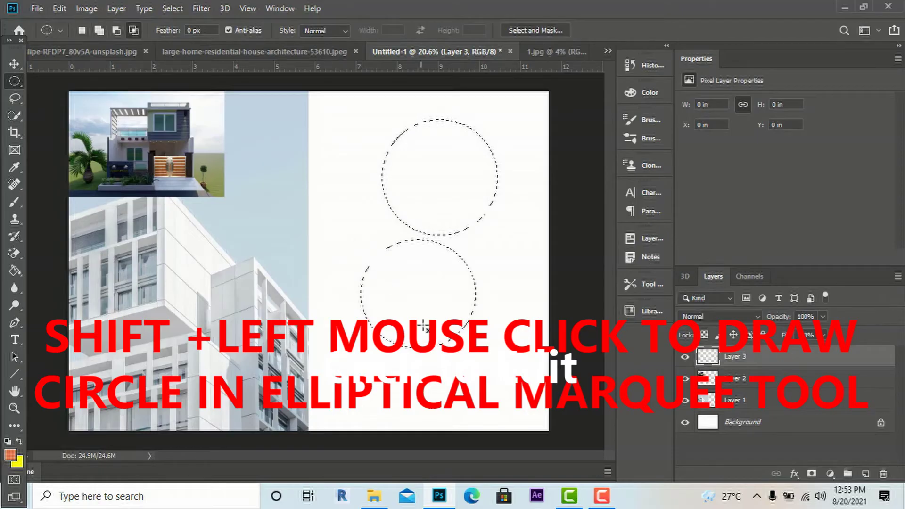
pyautogui.press('g')
pyautogui.click(424, 299)
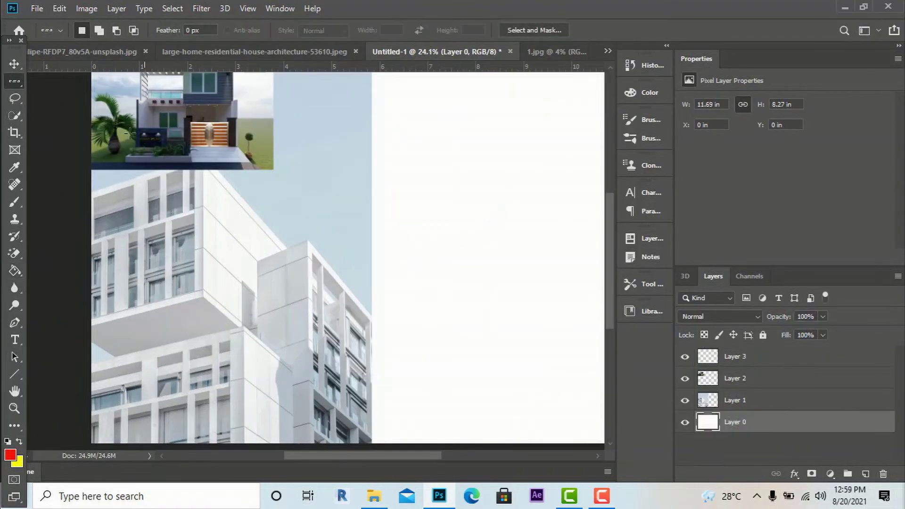
# - Select a single-pixel row across the page, just above the roof corner of the white building's right block, with the Single Row Marquee
pyautogui.rightClick(17, 86)
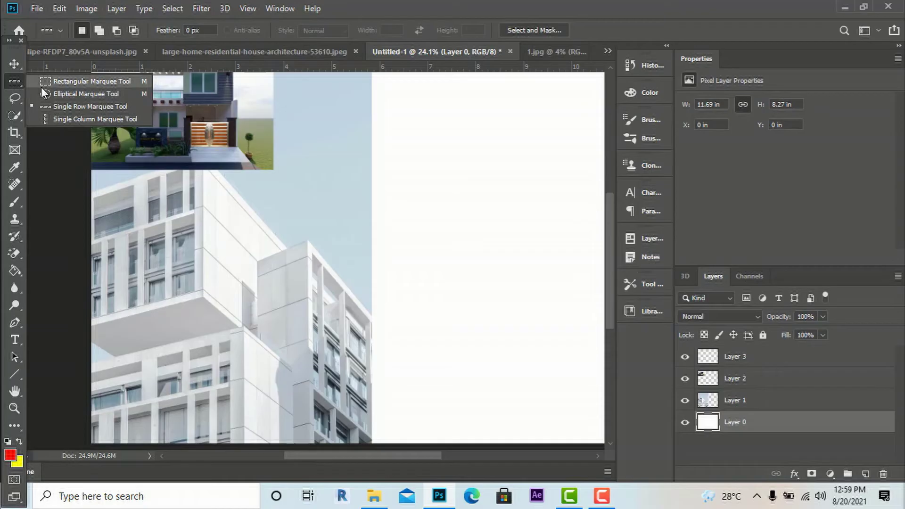
pyautogui.click(71, 110)
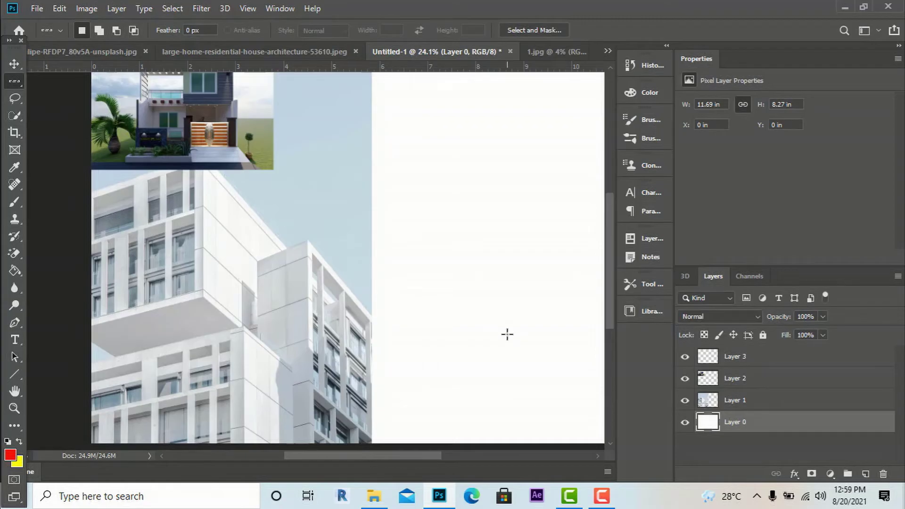
pyautogui.scroll(4, 299, 264)
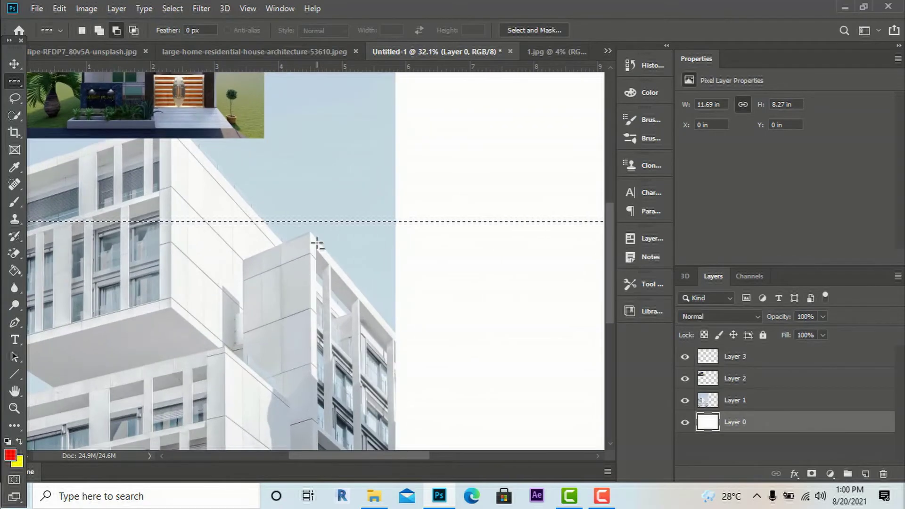
pyautogui.scroll(3, 317, 244)
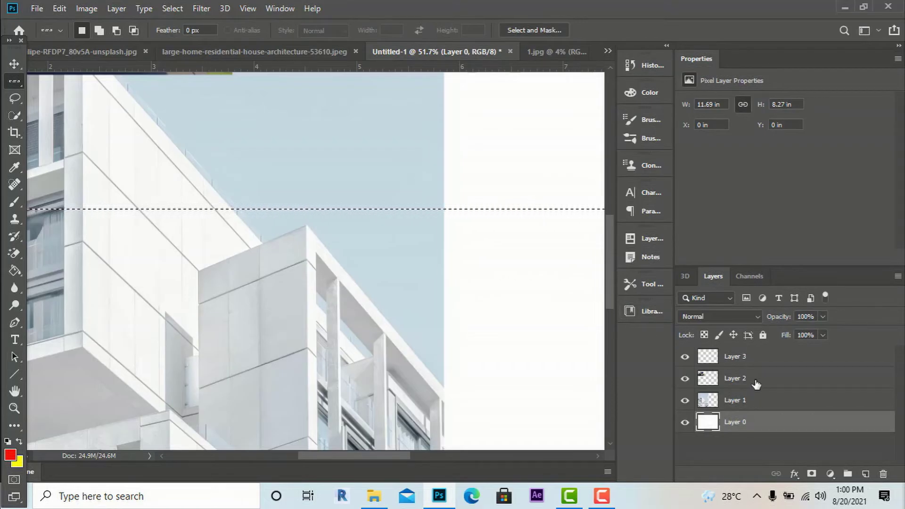
# - Stroke the row selection on Layer 3 with a 30 px red line, location Center, Normal mode and 100% opacity, and deselect it
pyautogui.click(748, 361)
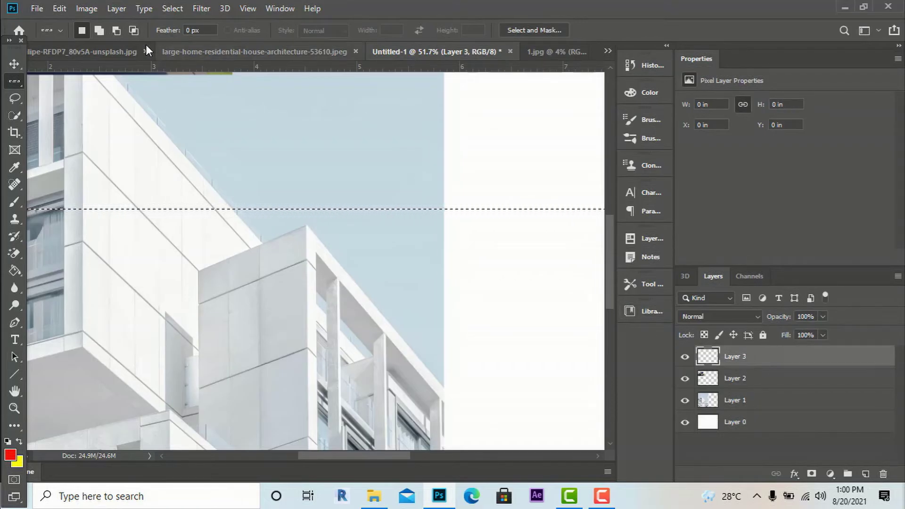
pyautogui.click(60, 9)
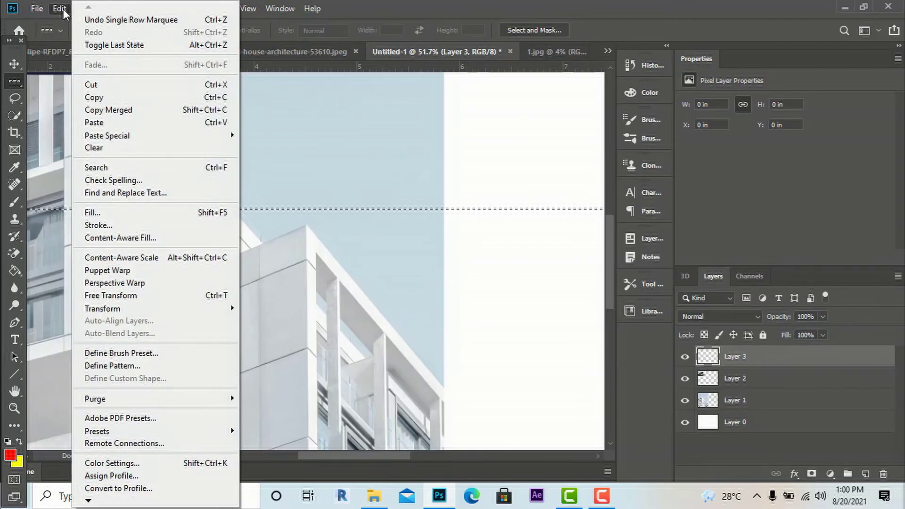
pyautogui.click(101, 225)
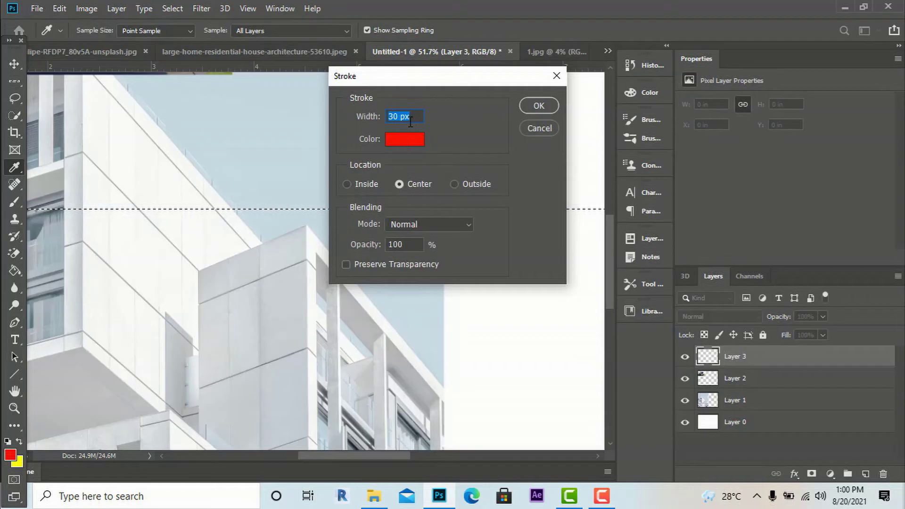
pyautogui.click(541, 112)
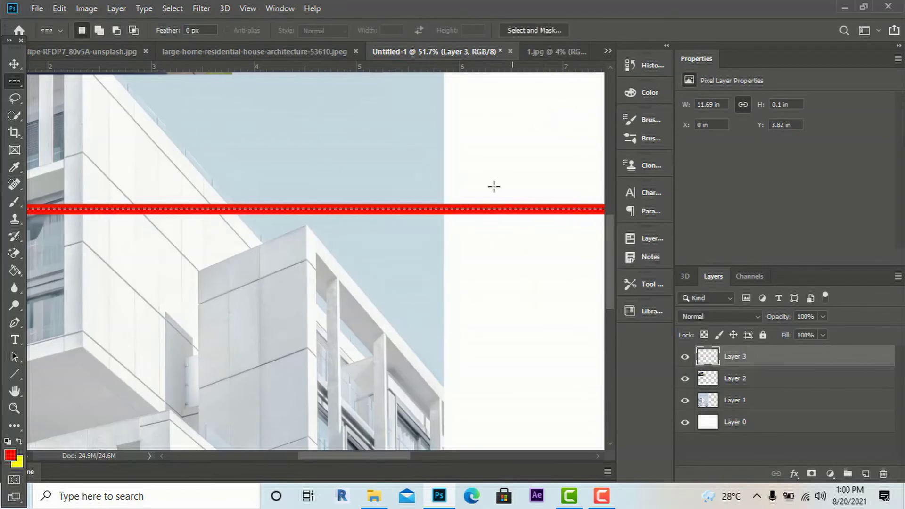
pyautogui.hotkey('ctrl', 'd')
pyautogui.scroll(-2, 432, 300)
pyautogui.scroll(-1, 431, 300)
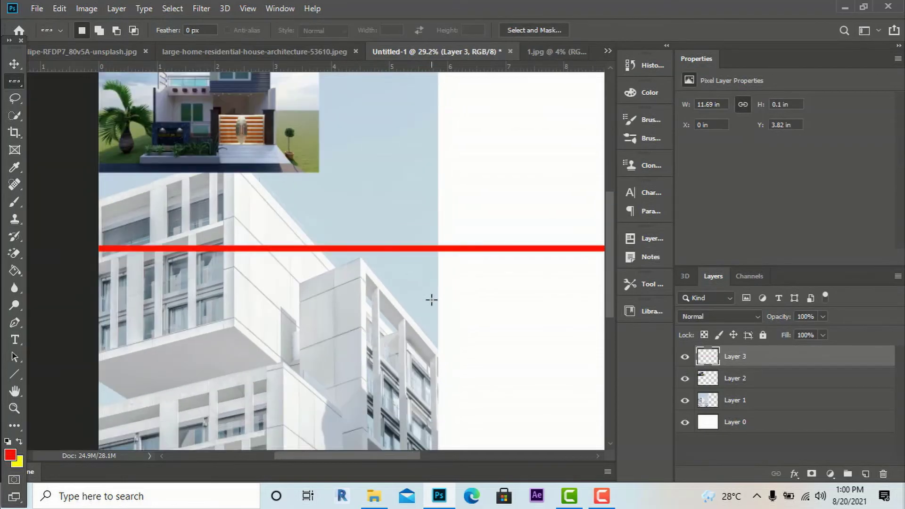
pyautogui.press('alt')
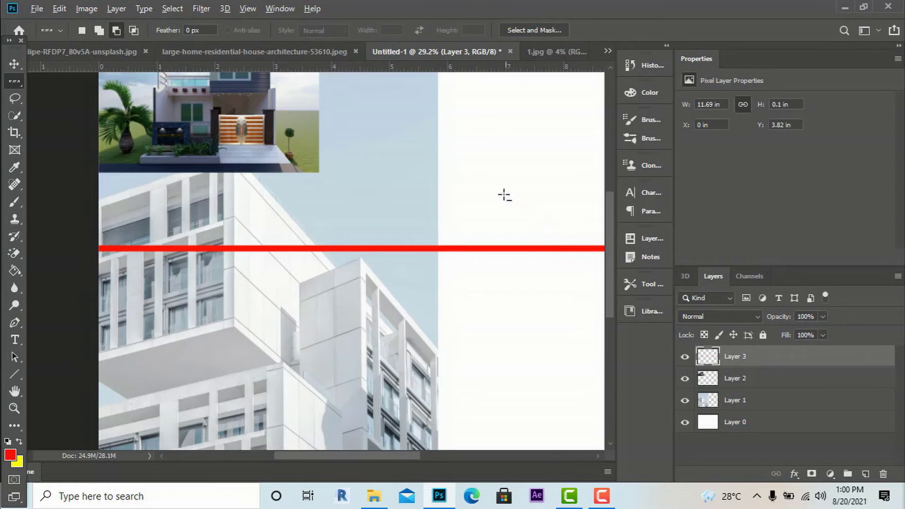
pyautogui.scroll(1, 496, 194)
pyautogui.scroll(-1, 445, 235)
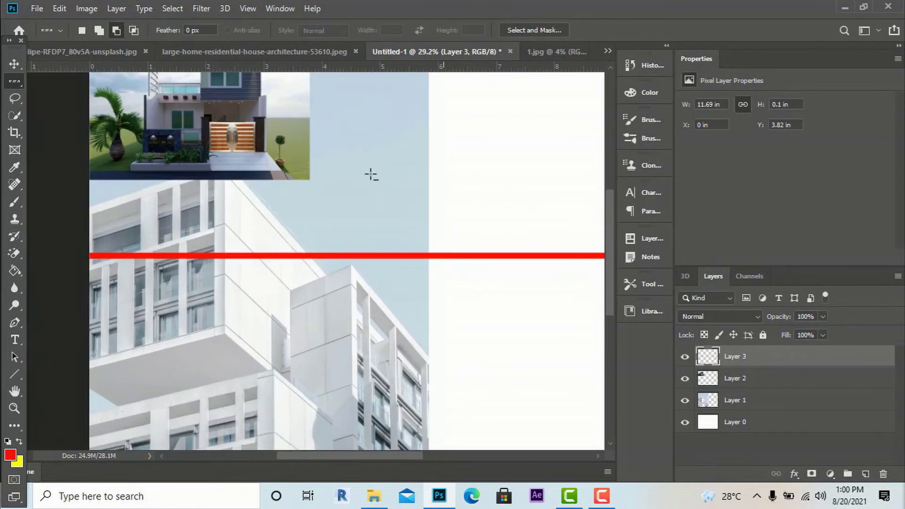
pyautogui.click(59, 29)
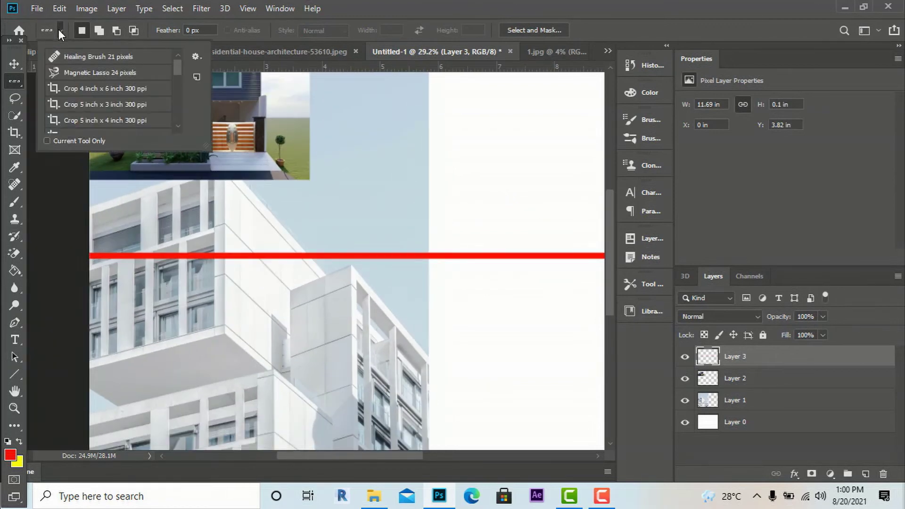
pyautogui.click(58, 29)
pyautogui.click(58, 29)
# - Activate the Single Column Marquee tool and add two empty layers above Layer 3
pyautogui.click(21, 80)
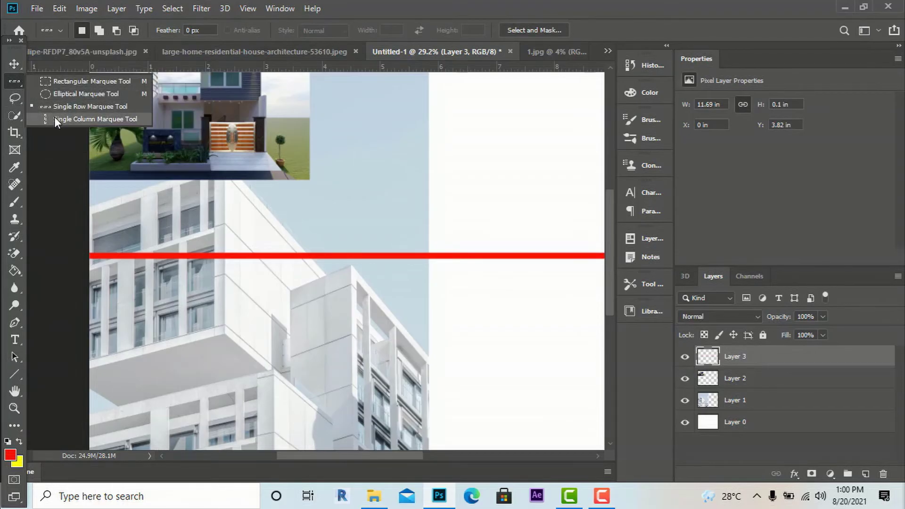
pyautogui.click(55, 118)
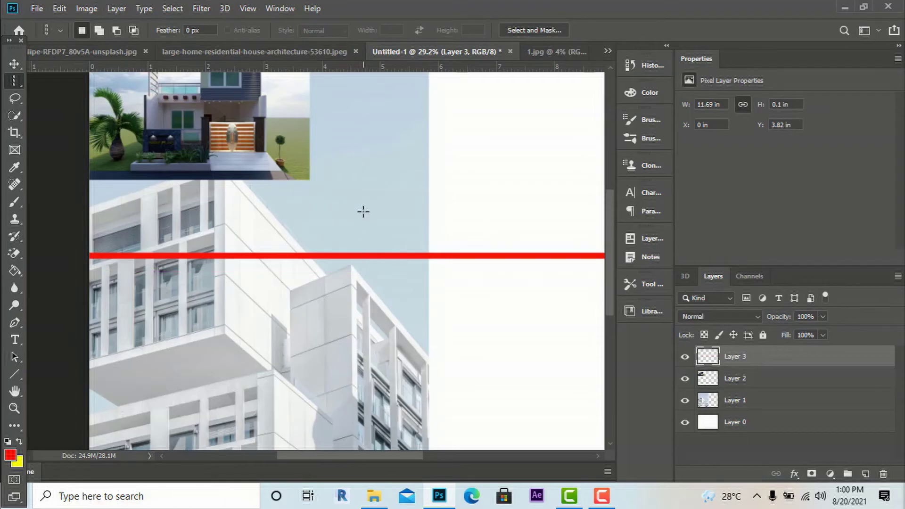
pyautogui.scroll(5, 419, 222)
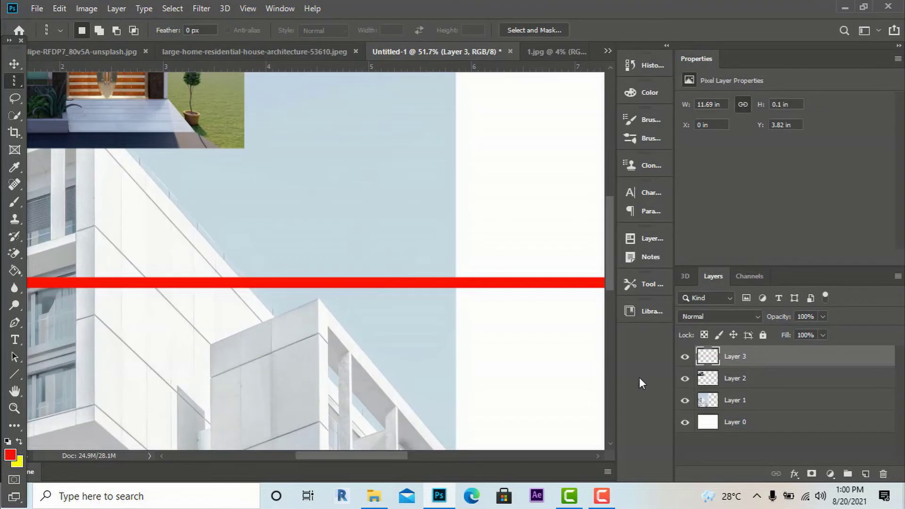
pyautogui.click(868, 477)
pyautogui.click(868, 477)
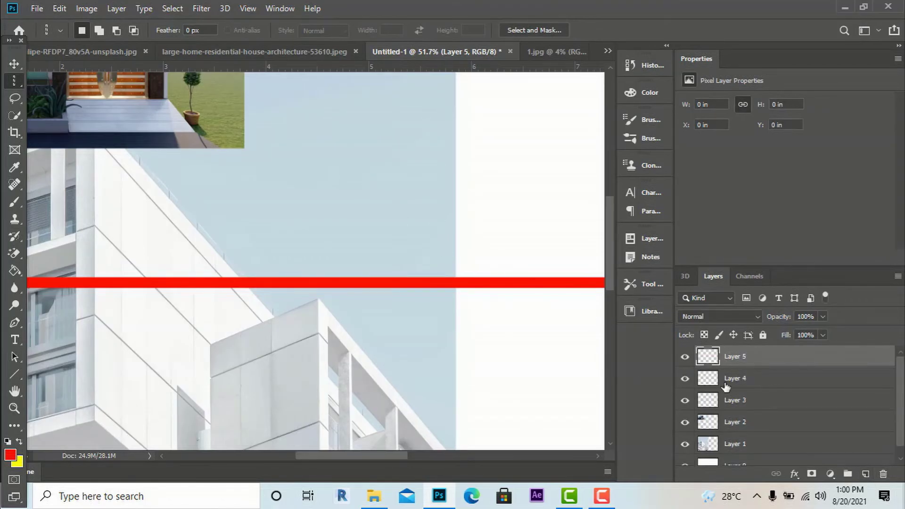
# - Stroke a single-pixel column selection through the white building's right block on Layer 3 with a 30 px red line, location Center, Normal mode, 100% opacity
pyautogui.click(738, 403)
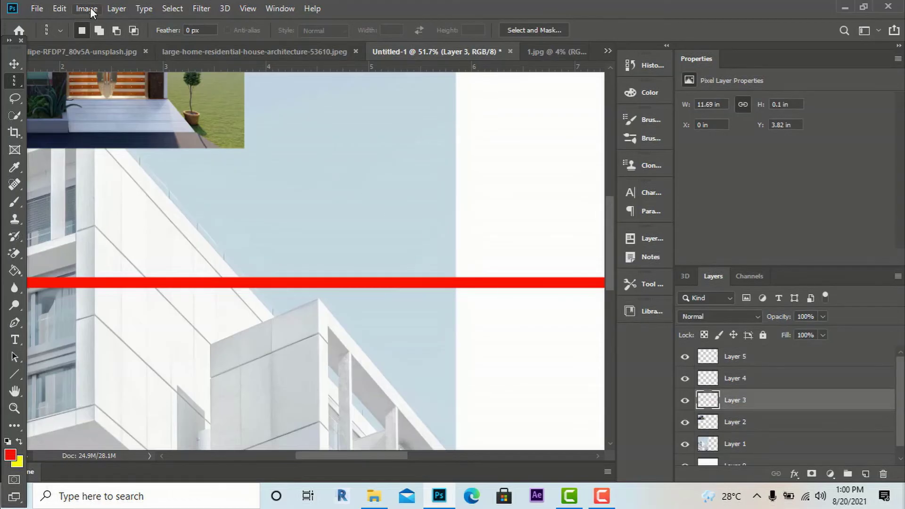
pyautogui.click(61, 9)
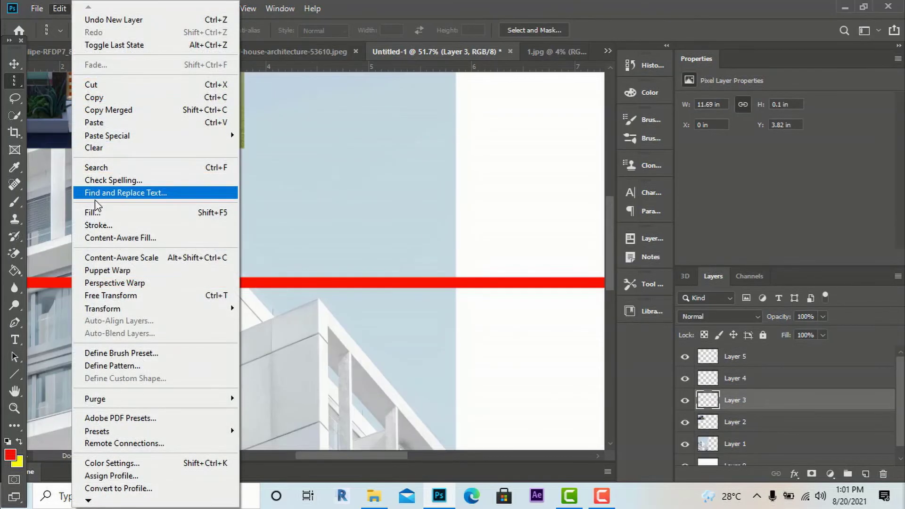
pyautogui.click(94, 225)
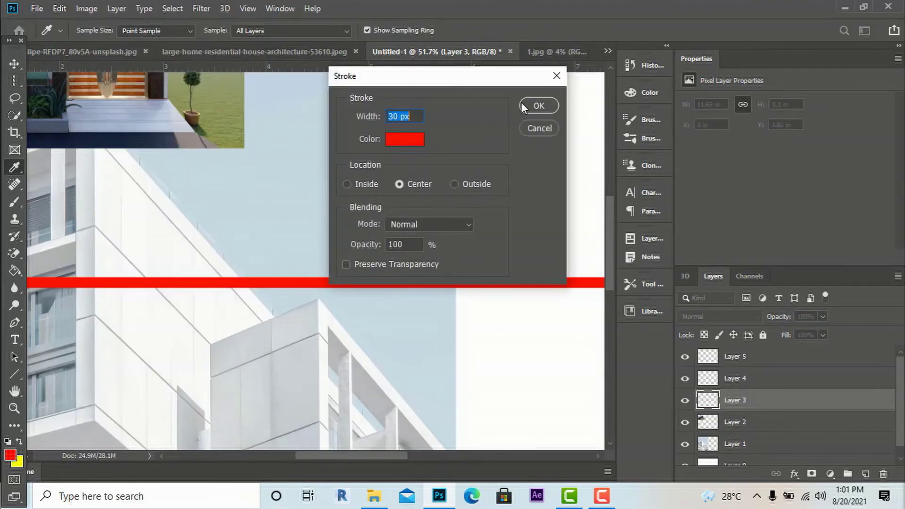
pyautogui.click(538, 104)
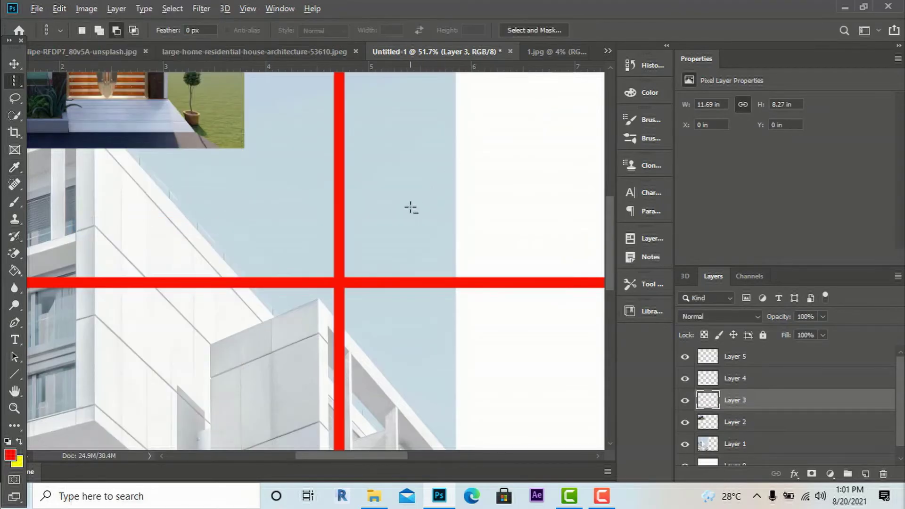
pyautogui.scroll(-5, 411, 208)
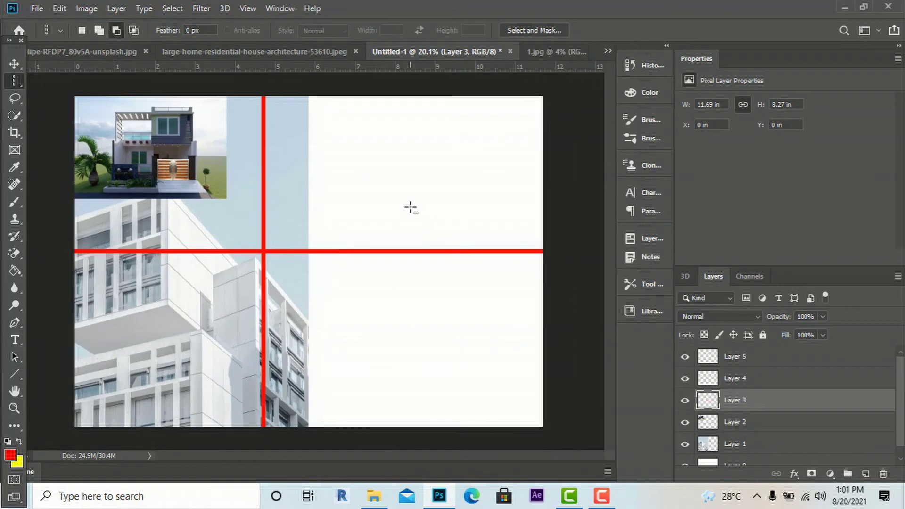
# - Activate the Lasso tool and switch to the large-home-residential-house-architecture-53610.jpeg document
pyautogui.rightClick(16, 87)
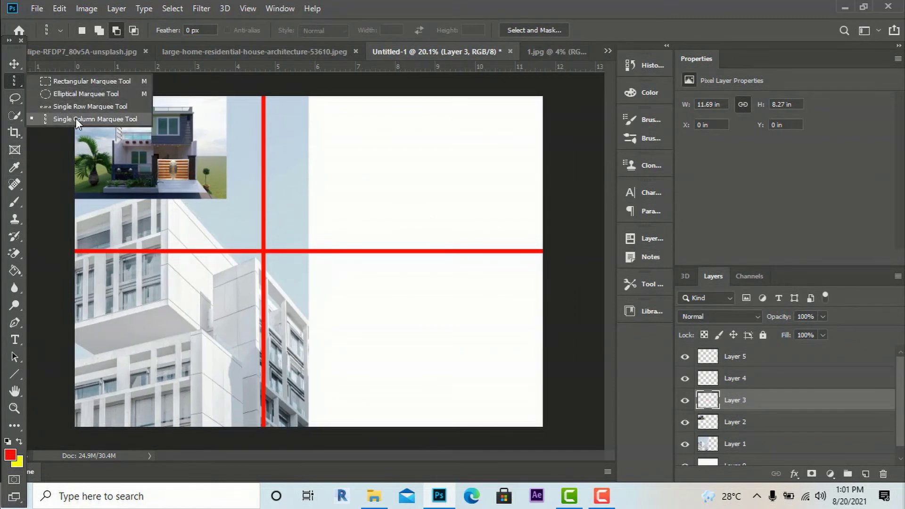
pyautogui.click(55, 172)
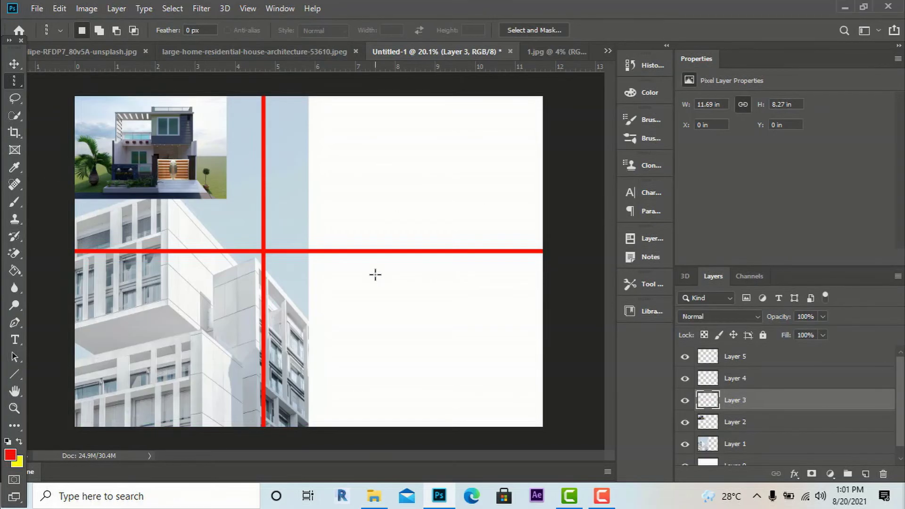
pyautogui.click(19, 98)
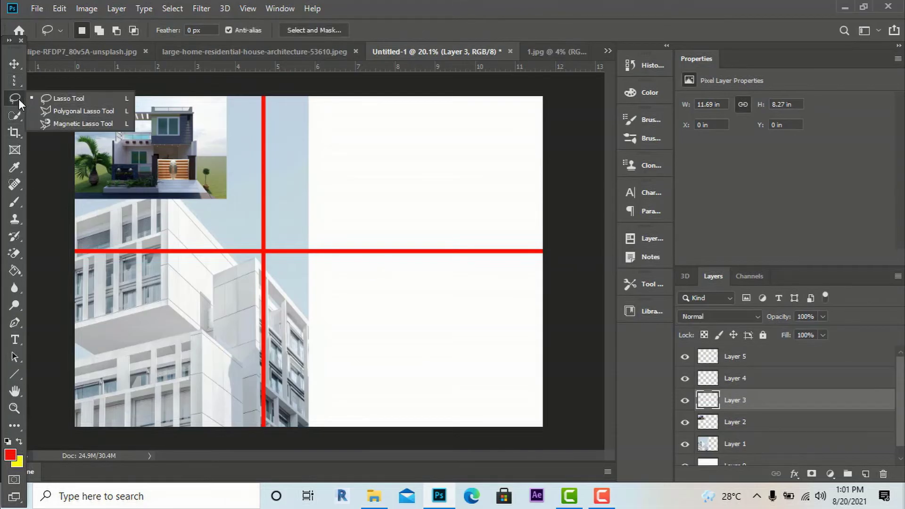
pyautogui.click(18, 99)
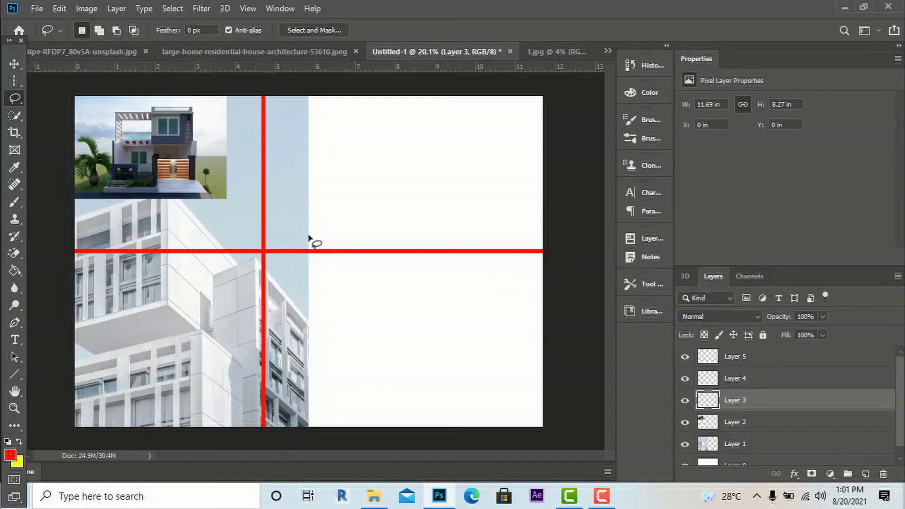
pyautogui.click(212, 55)
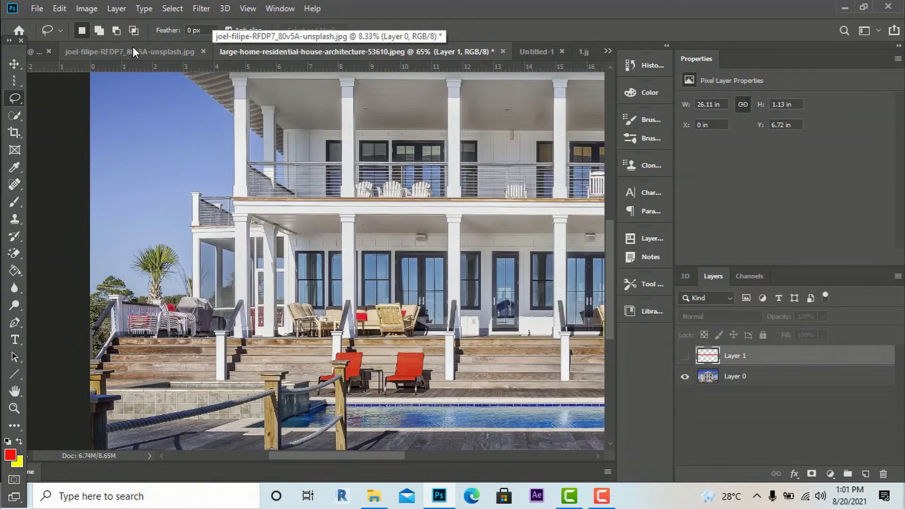
pyautogui.click(133, 49)
pyautogui.click(341, 52)
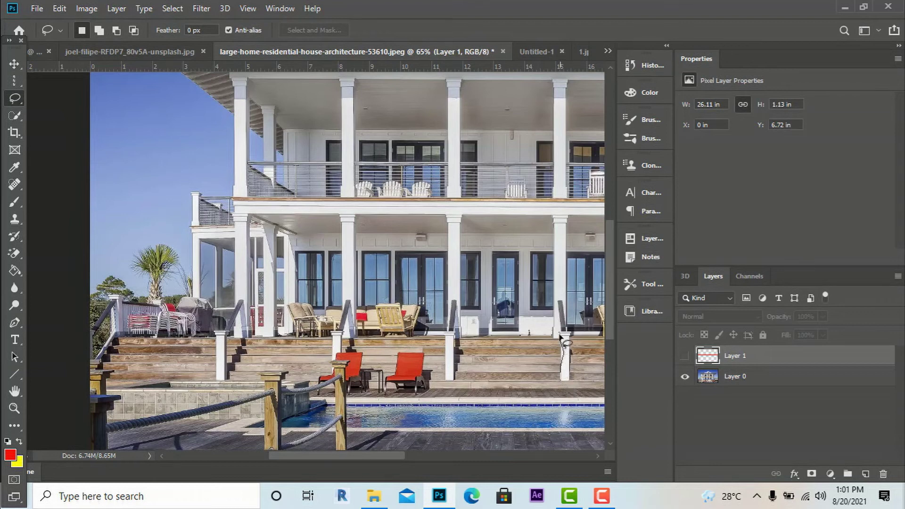
# - Lasso the rightmost white stair post with hidden Layer 1 active and try to move the selected area with the Move tool
pyautogui.moveTo(570, 353)
pyautogui.mouseDown()
pyautogui.moveTo(570, 381)
pyautogui.moveTo(561, 375)
pyautogui.moveTo(574, 349)
pyautogui.mouseUp()
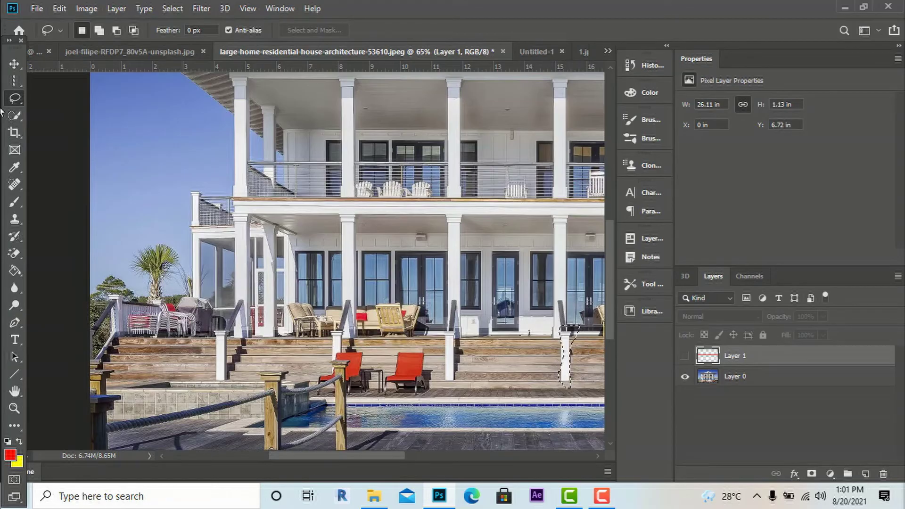
pyautogui.click(14, 64)
pyautogui.click(570, 336)
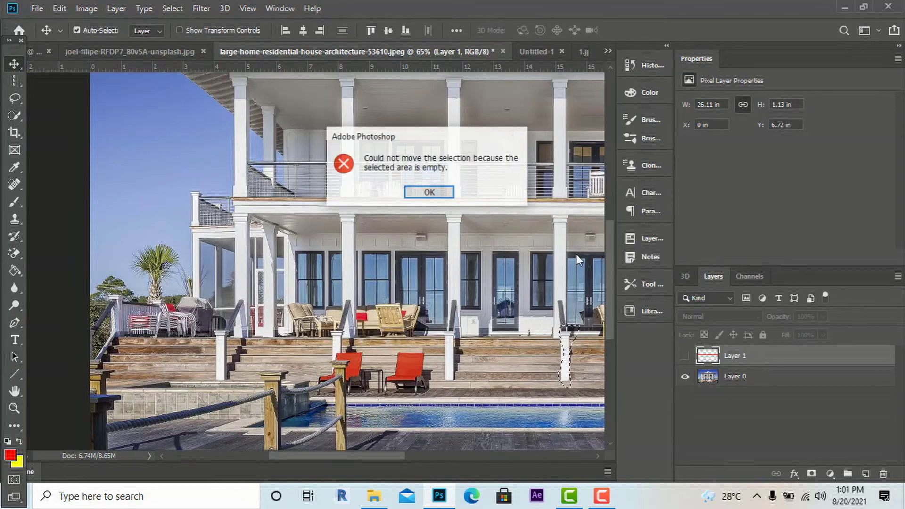
pyautogui.click(430, 193)
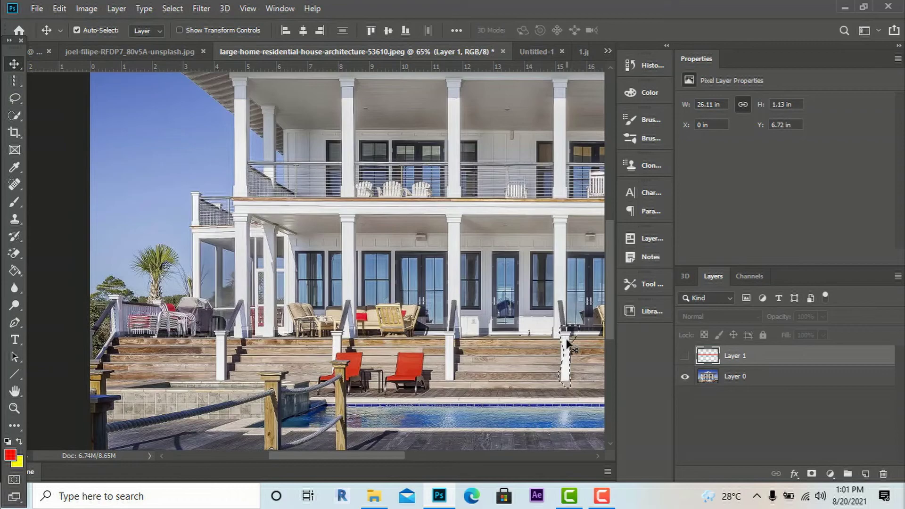
pyautogui.click(573, 323)
pyautogui.click(427, 191)
pyautogui.click(575, 328)
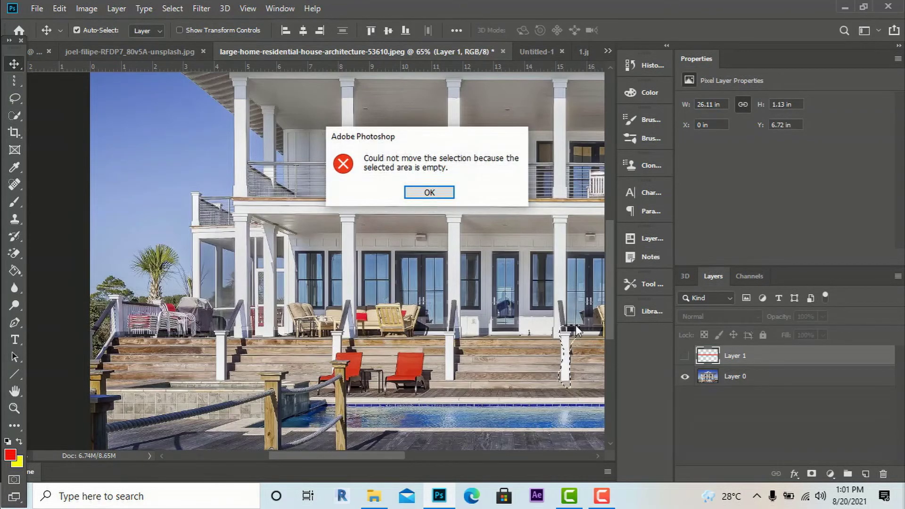
pyautogui.click(421, 192)
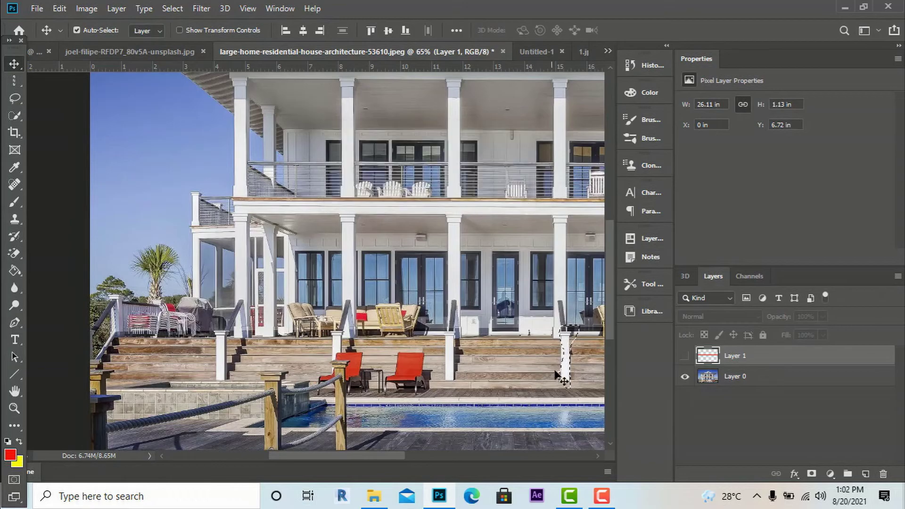
# - Make Layer 0 active and draw a freehand Lasso selection around the white stair post just right of the red chairs
pyautogui.scroll(2, 310, 254)
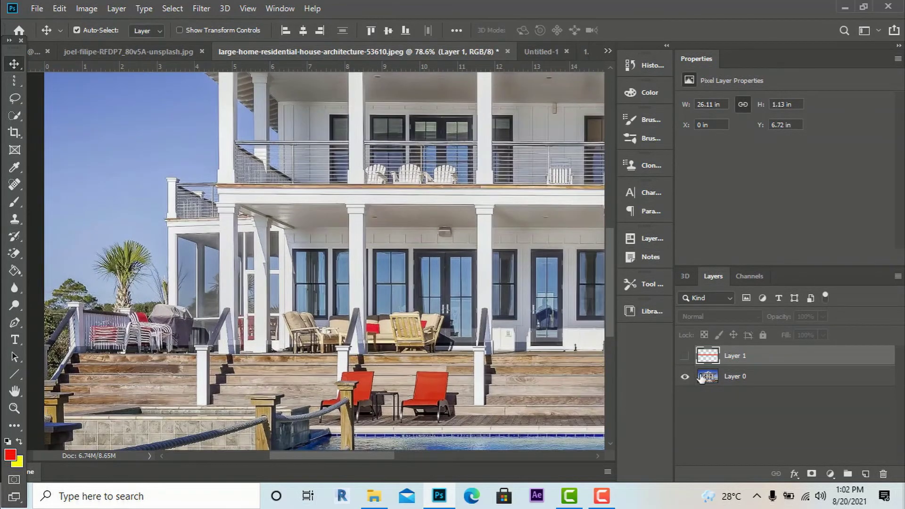
pyautogui.click(747, 377)
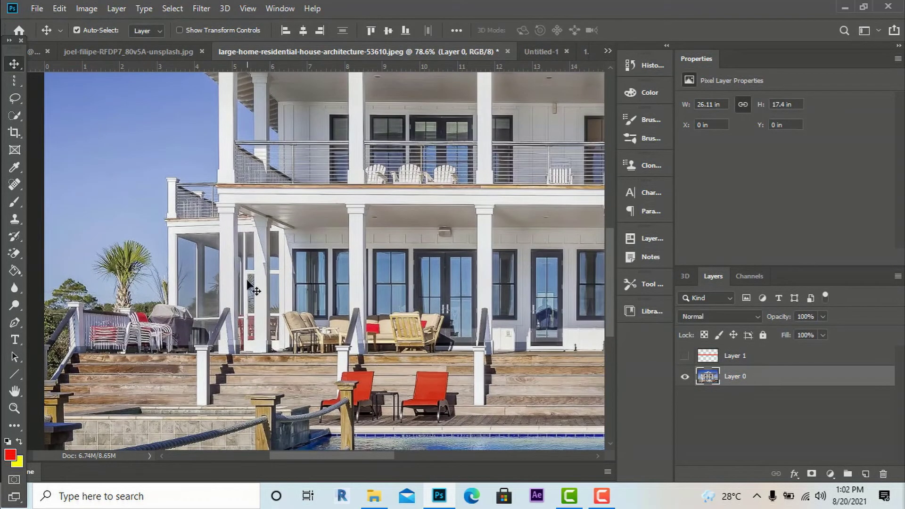
pyautogui.click(20, 103)
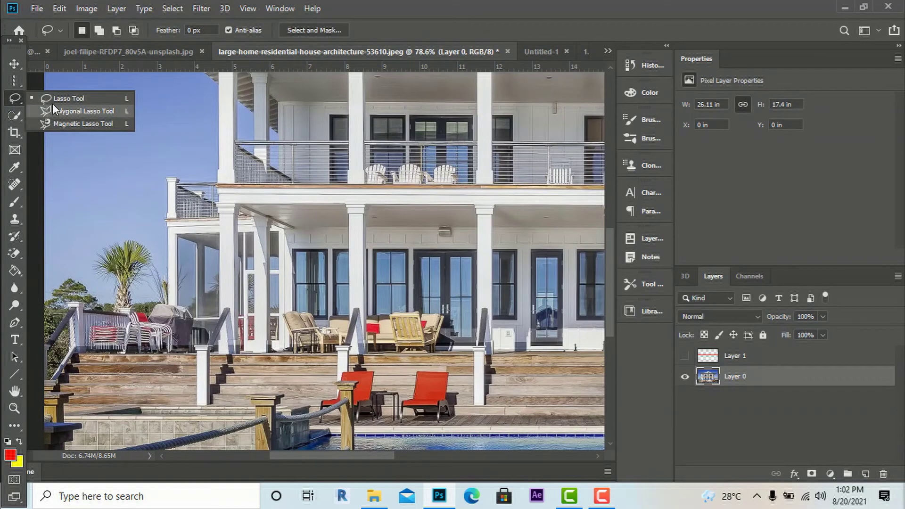
pyautogui.click(53, 101)
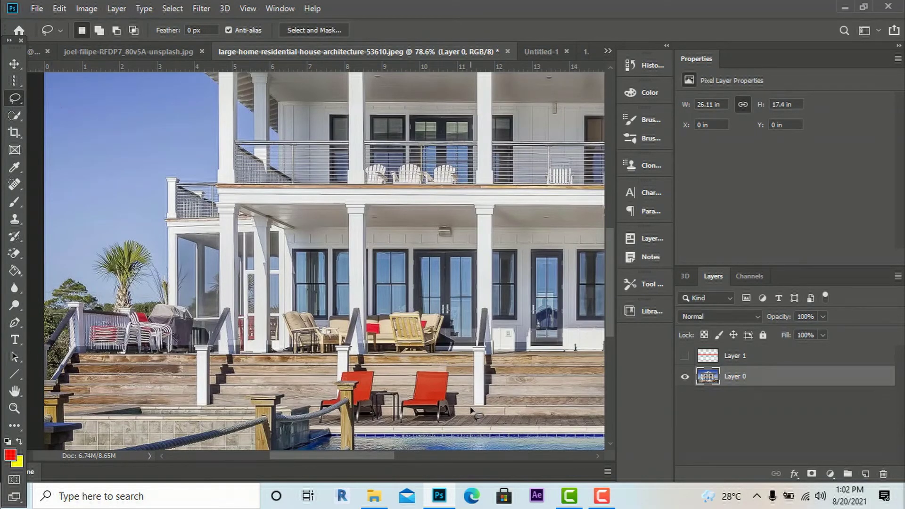
pyautogui.moveTo(469, 390)
pyautogui.mouseDown()
pyautogui.moveTo(468, 359)
pyautogui.moveTo(483, 339)
pyautogui.moveTo(494, 367)
pyautogui.moveTo(489, 407)
pyautogui.moveTo(474, 408)
pyautogui.mouseUp()
# - Copy the selected post with the Move tool onto the Untitled-1 page's white area below the red row line and scale it to about 372%
pyautogui.click(14, 64)
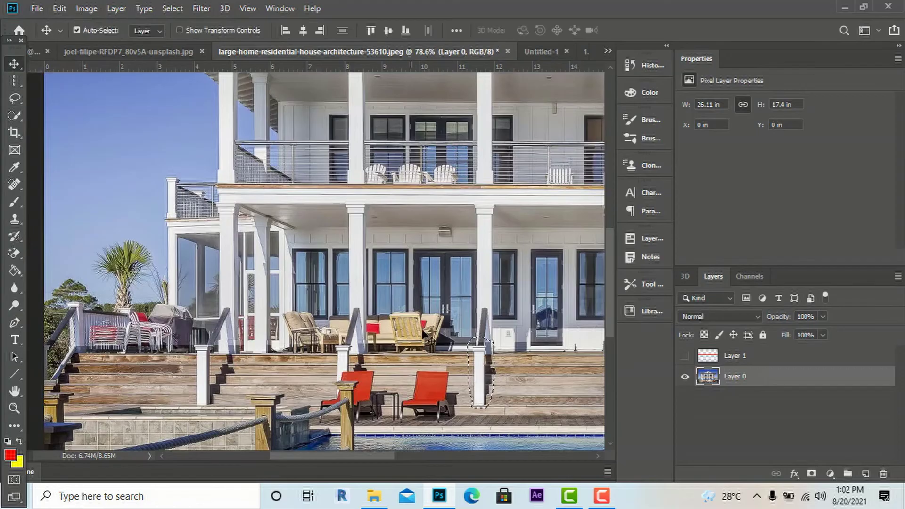
pyautogui.moveTo(480, 372); pyautogui.dragTo(359, 335)
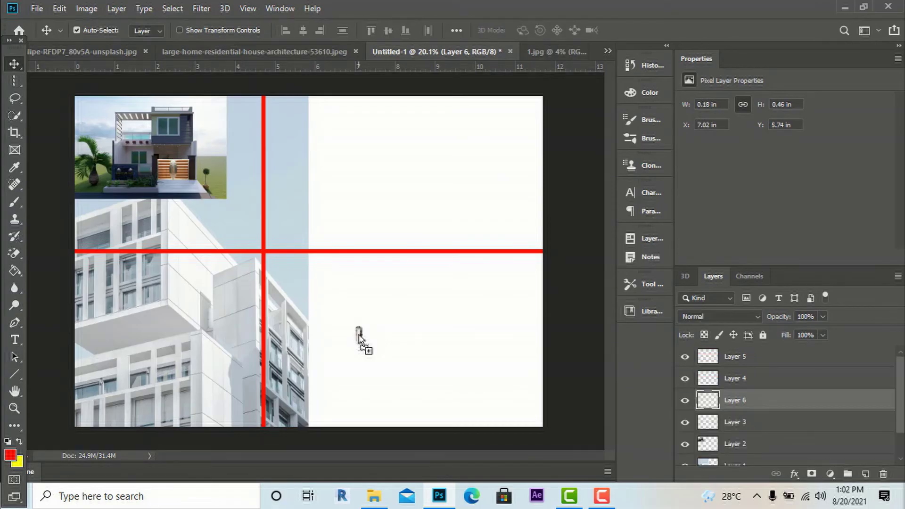
pyautogui.hotkey('ctrl', 't')
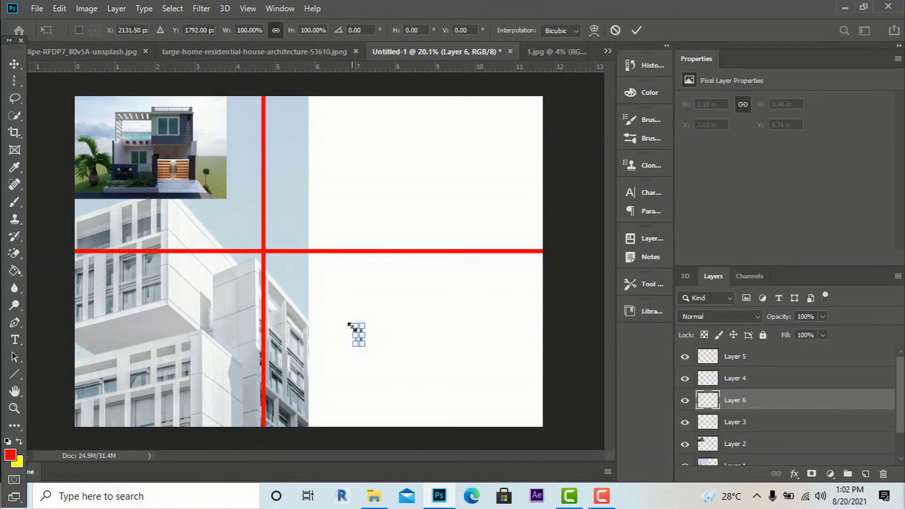
pyautogui.moveTo(353, 330); pyautogui.dragTo(316, 282)
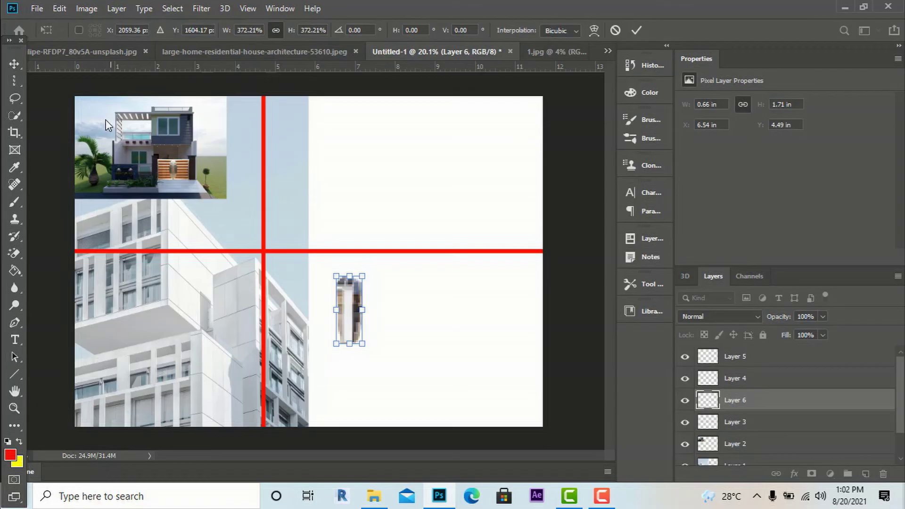
pyautogui.click(14, 64)
pyautogui.scroll(3, 339, 349)
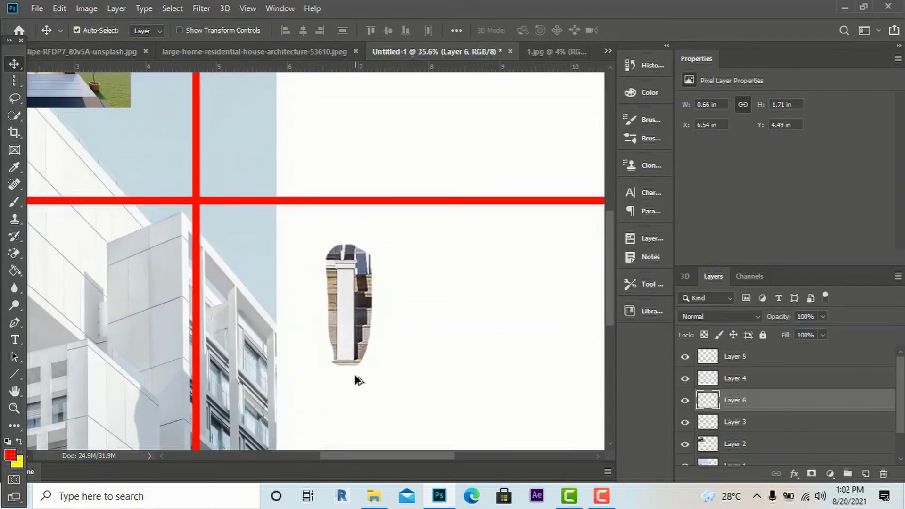
pyautogui.scroll(-4, 434, 320)
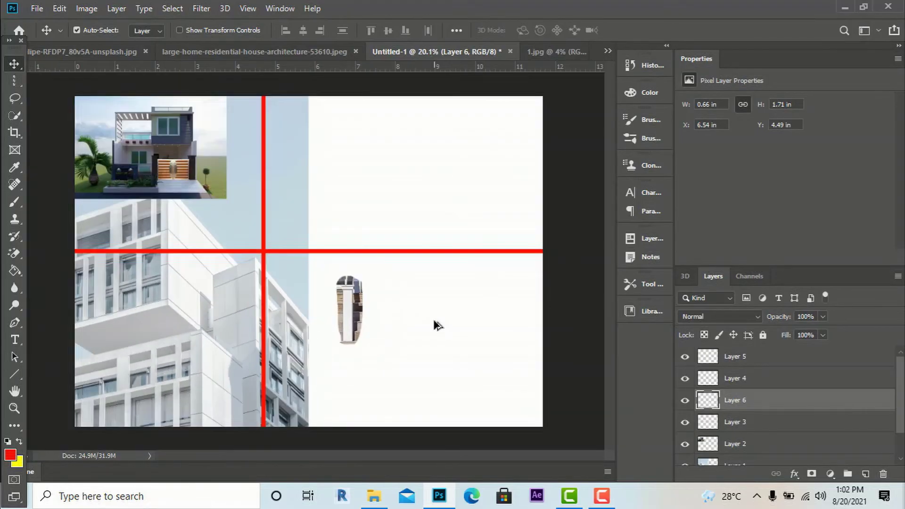
pyautogui.scroll(1, 140, 178)
# - Return to large-home-residential-house-architecture-53610.jpeg and lasso the wooden armchair in front of the double glass doors
pyautogui.click(251, 55)
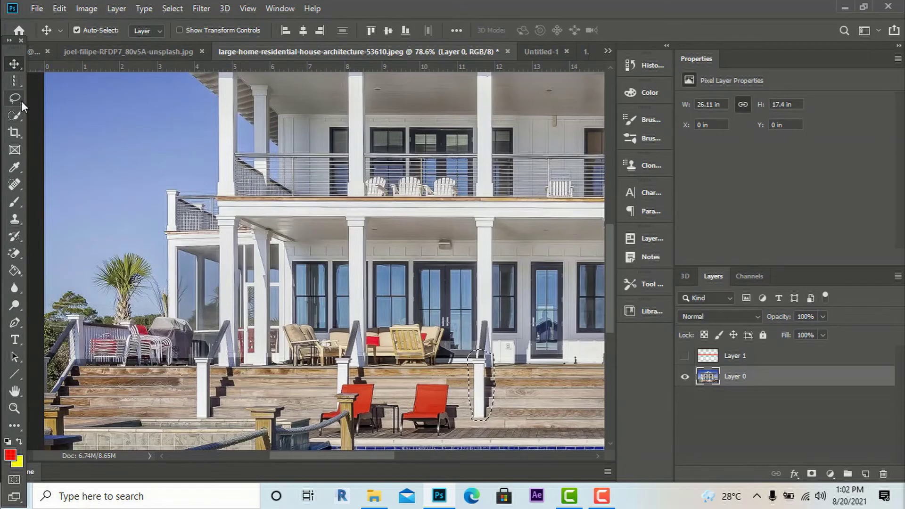
pyautogui.moveTo(22, 101); pyautogui.dragTo(70, 97)
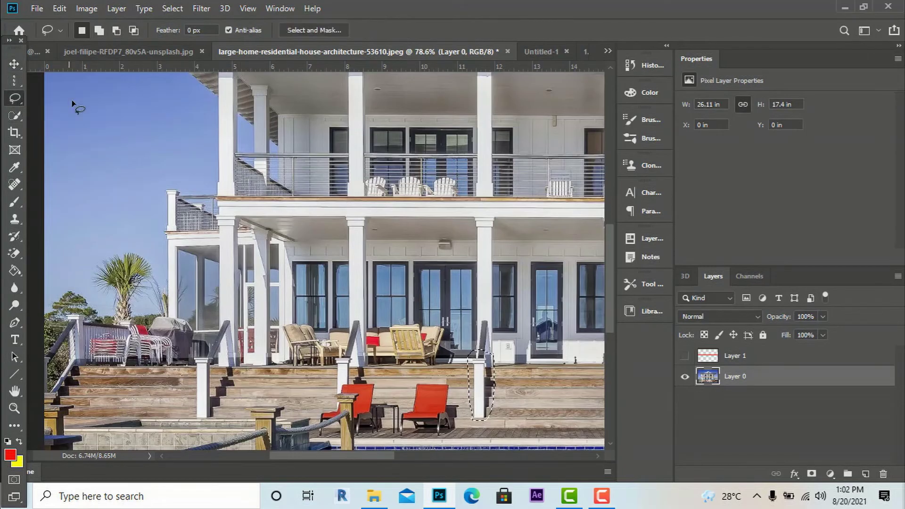
pyautogui.click(395, 363)
pyautogui.moveTo(391, 341)
pyautogui.mouseDown()
pyautogui.moveTo(397, 321)
pyautogui.moveTo(416, 321)
pyautogui.moveTo(431, 339)
pyautogui.moveTo(437, 361)
pyautogui.moveTo(400, 364)
pyautogui.mouseUp()
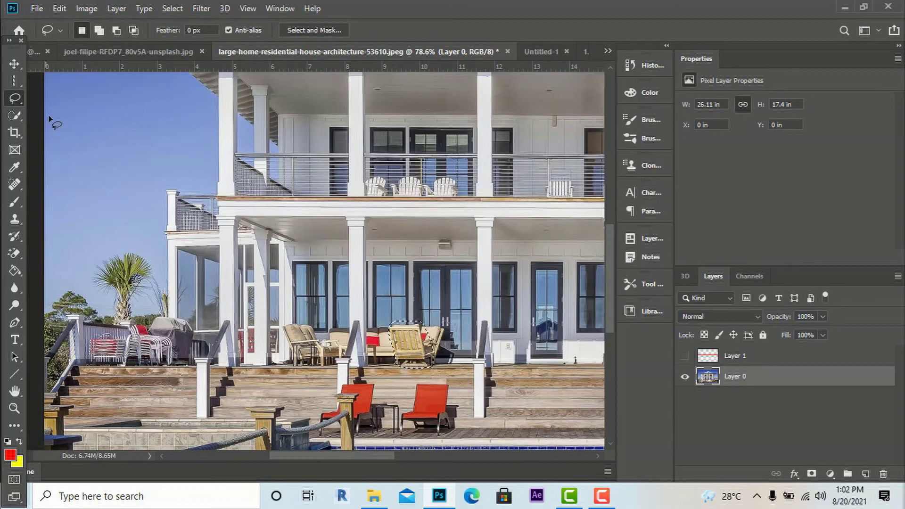
# - Copy the lassoed armchair onto Untitled-1 beside the stair post and enlarge it to about 1.49 by 1.57 in
pyautogui.click(15, 63)
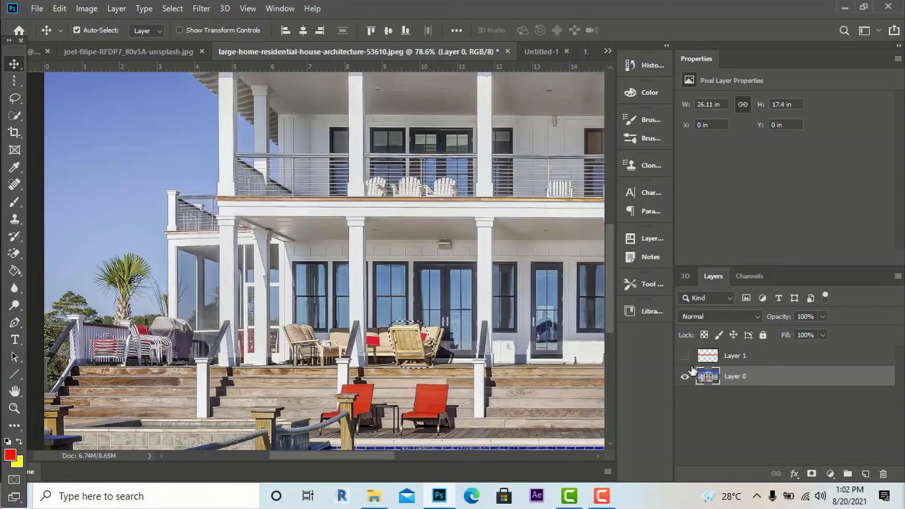
pyautogui.moveTo(428, 337)
pyautogui.mouseDown()
pyautogui.moveTo(431, 305)
pyautogui.moveTo(558, 88)
pyautogui.moveTo(550, 61)
pyautogui.moveTo(419, 300)
pyautogui.mouseUp()
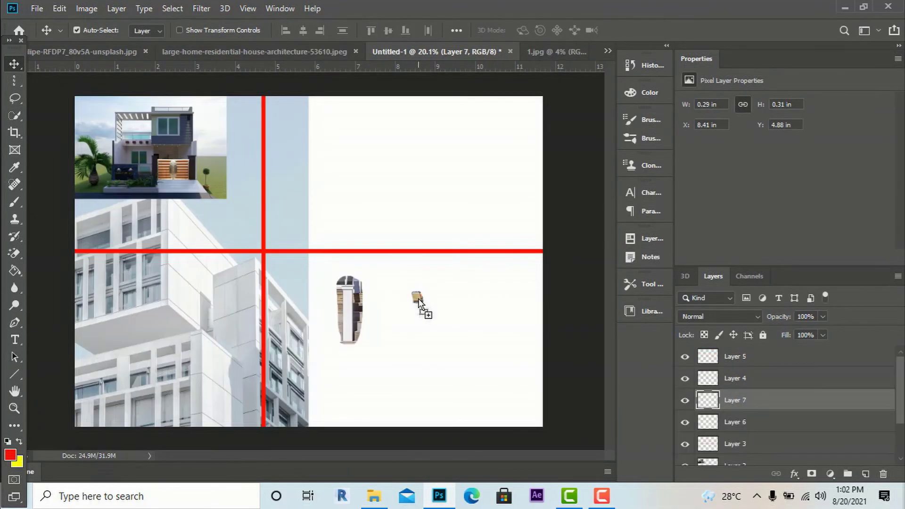
pyautogui.hotkey('ctrl', 't')
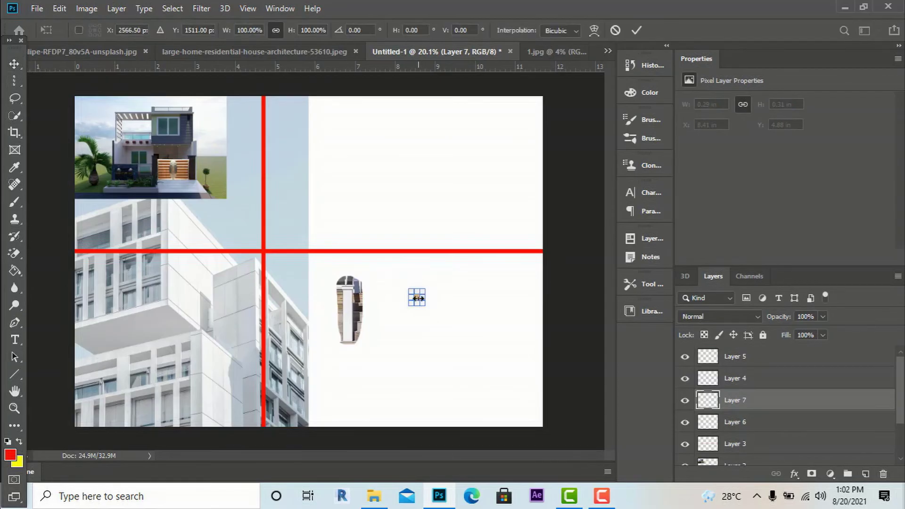
pyautogui.moveTo(410, 289); pyautogui.dragTo(364, 241)
pyautogui.click(11, 65)
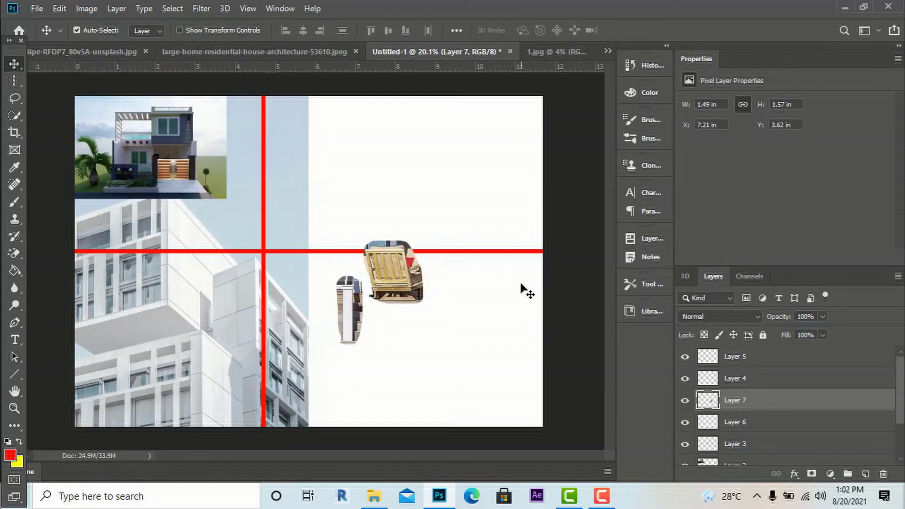
pyautogui.scroll(3, 413, 292)
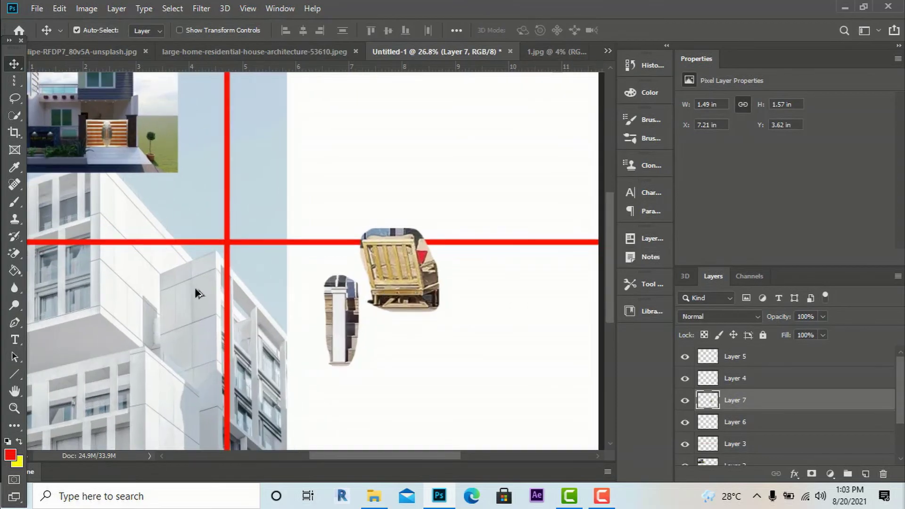
pyautogui.scroll(-2, 480, 352)
pyautogui.scroll(-1, 480, 352)
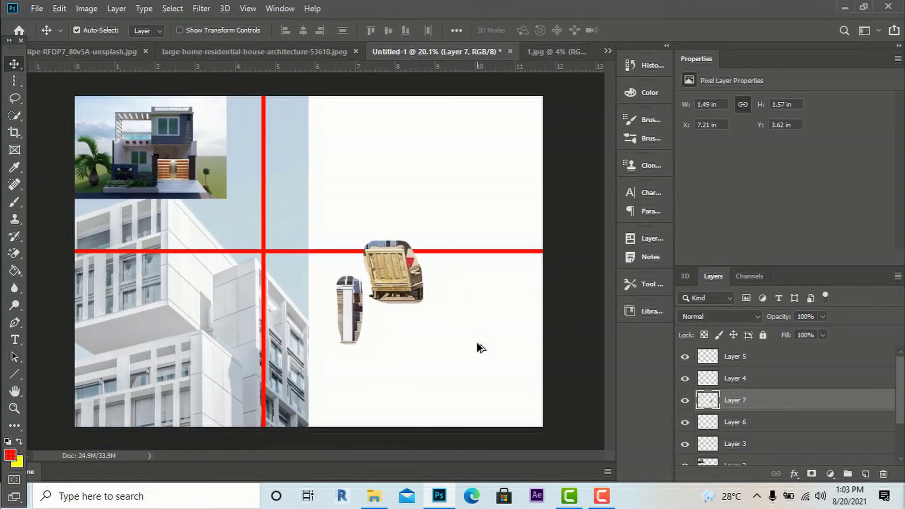
# - Switch to the Polygonal Lasso tool for selecting straight-edged parts of the white building
pyautogui.click(17, 101)
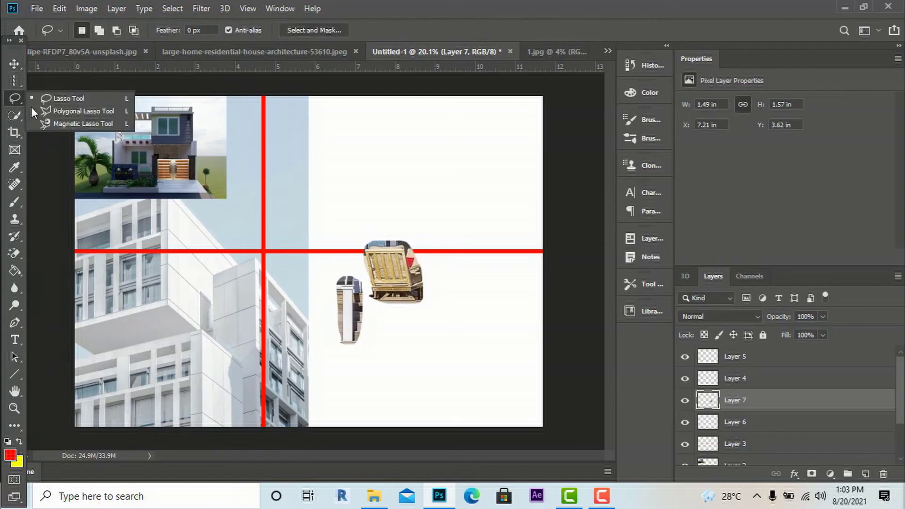
pyautogui.click(76, 112)
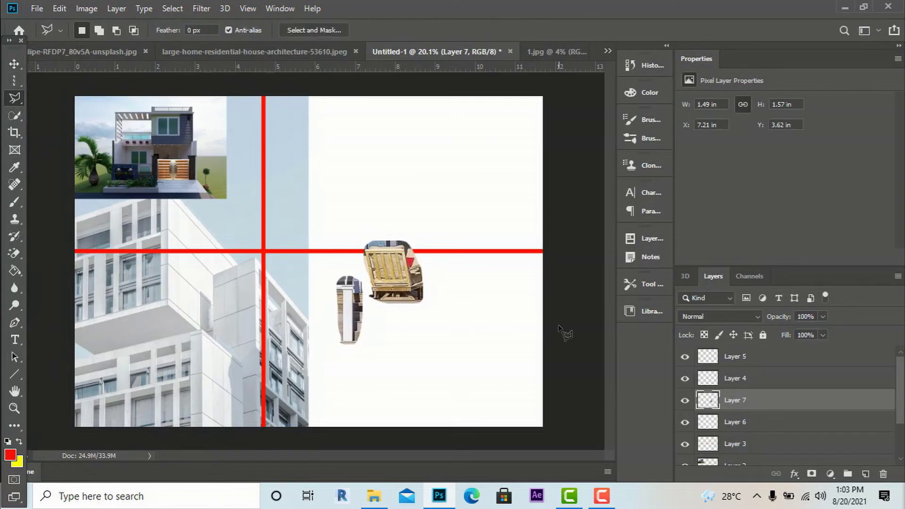
pyautogui.scroll(-1, 612, 322)
pyautogui.scroll(-1, 179, 325)
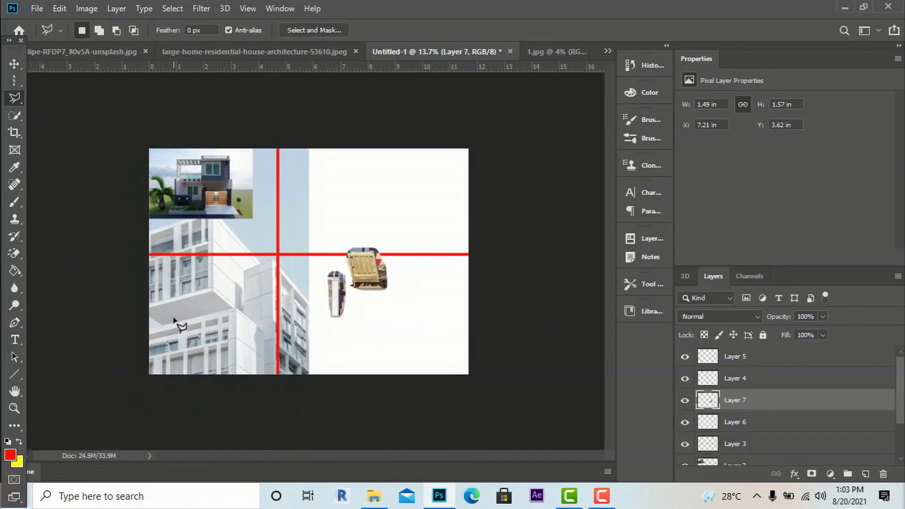
pyautogui.scroll(1, 135, 322)
pyautogui.scroll(1, 126, 315)
pyautogui.scroll(2, 57, 333)
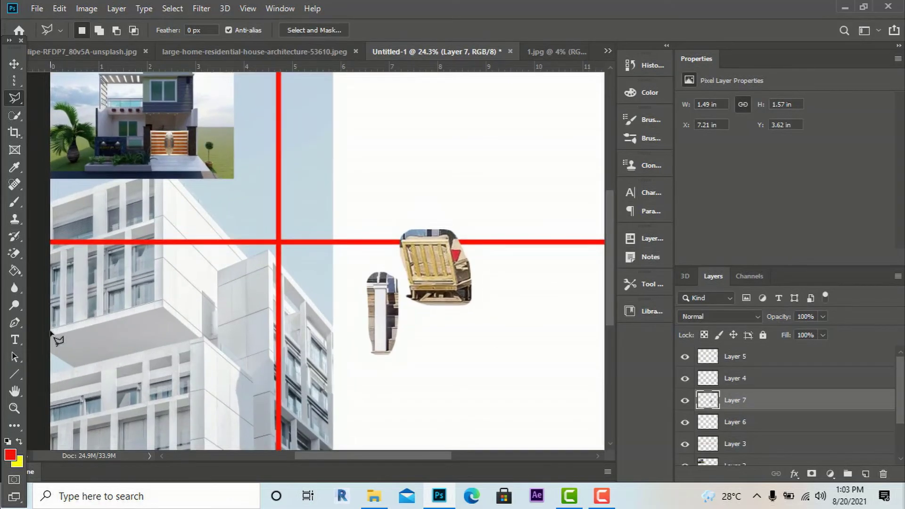
pyautogui.click(51, 327)
pyautogui.click(163, 300)
pyautogui.doubleClick(211, 340)
# - Outline the thin light edge band beneath the white building's overhanging upper floor with the Polygonal Lasso
pyautogui.click(51, 326)
pyautogui.click(163, 300)
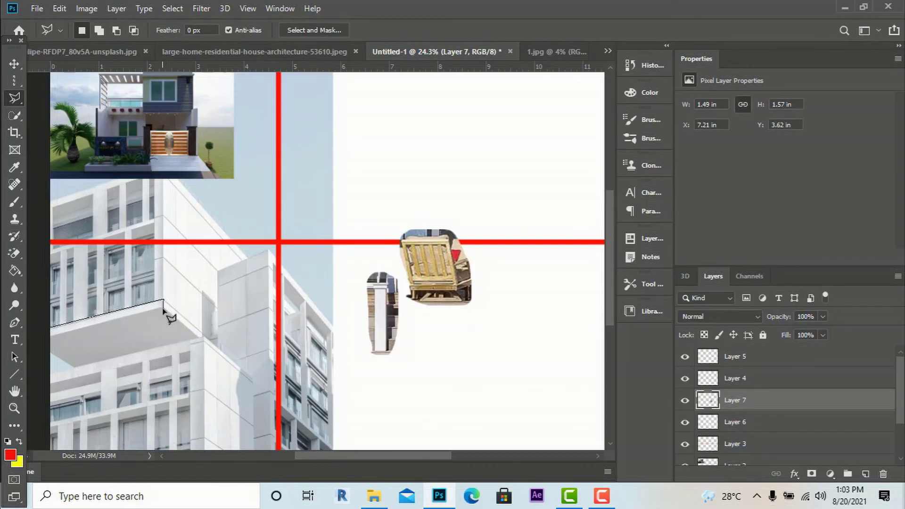
pyautogui.click(204, 337)
pyautogui.doubleClick(51, 336)
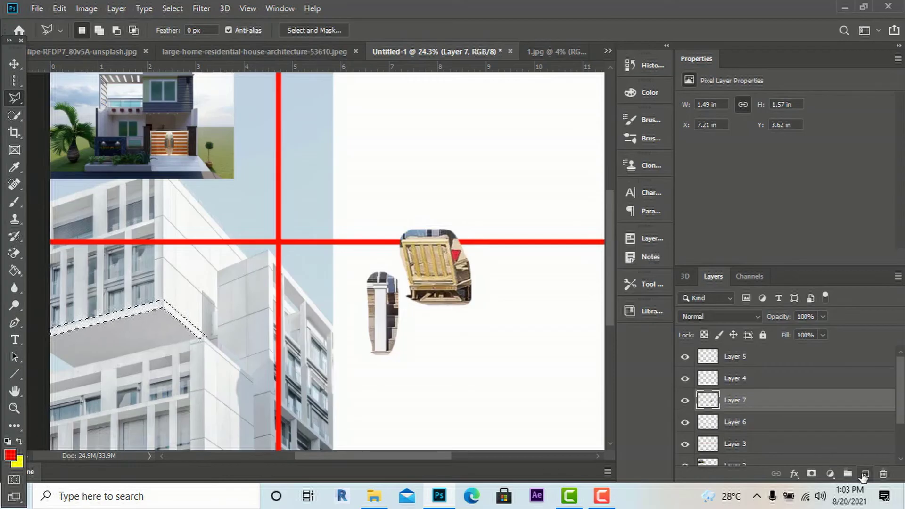
# - Fill the selected edge band with a light pink foreground colour on a new layer, and deselect
pyautogui.click(865, 474)
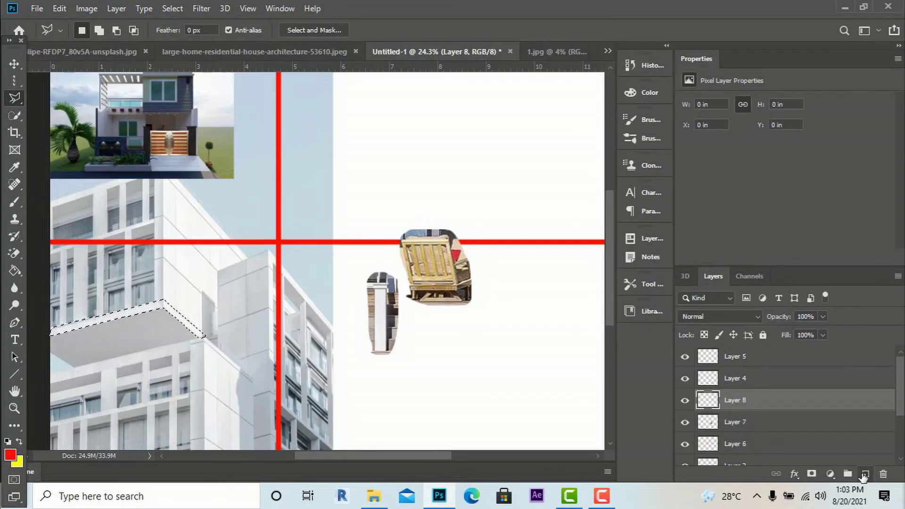
pyautogui.click(10, 454)
pyautogui.moveTo(383, 234)
pyautogui.mouseDown()
pyautogui.moveTo(384, 208)
pyautogui.moveTo(336, 110)
pyautogui.mouseUp()
pyautogui.click(589, 83)
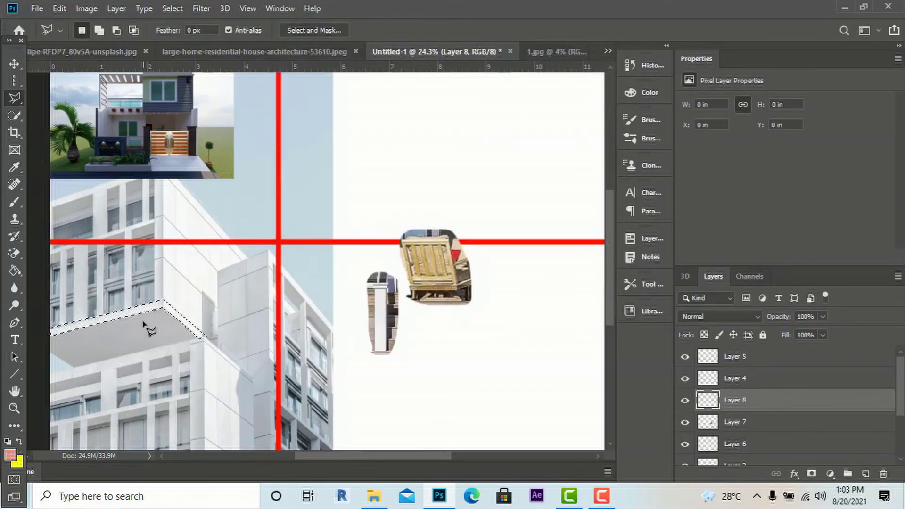
pyautogui.press('g')
pyautogui.click(128, 314)
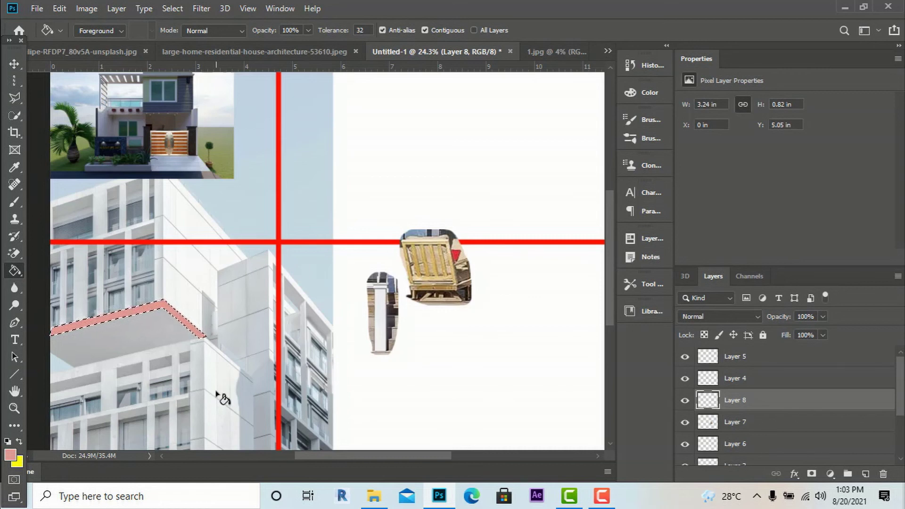
pyautogui.hotkey('ctrl', 'd')
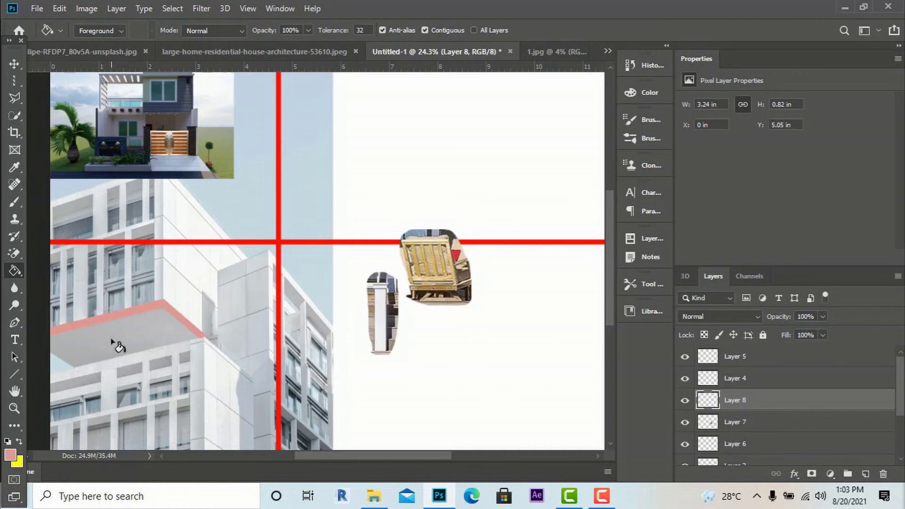
# - Select the slanted corner wall panel just below the pink band's right end with the Polygonal Lasso
pyautogui.click(14, 99)
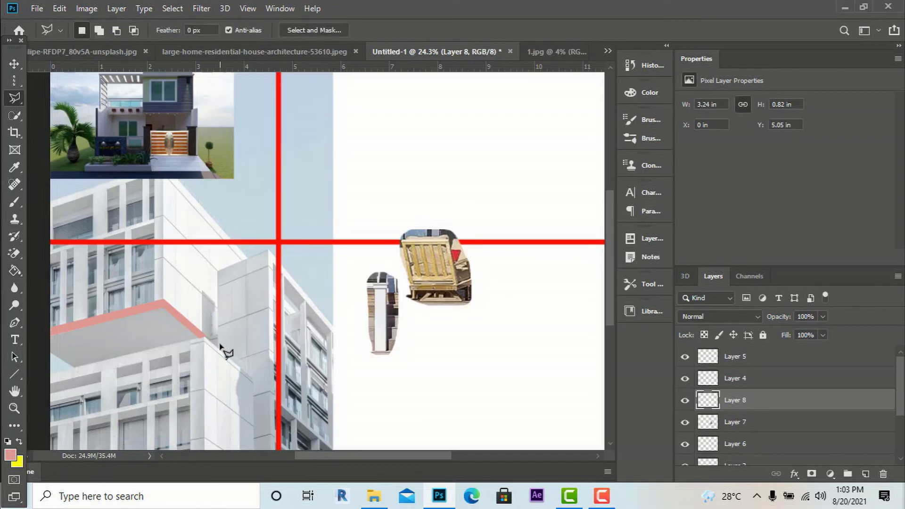
pyautogui.click(191, 343)
pyautogui.click(204, 341)
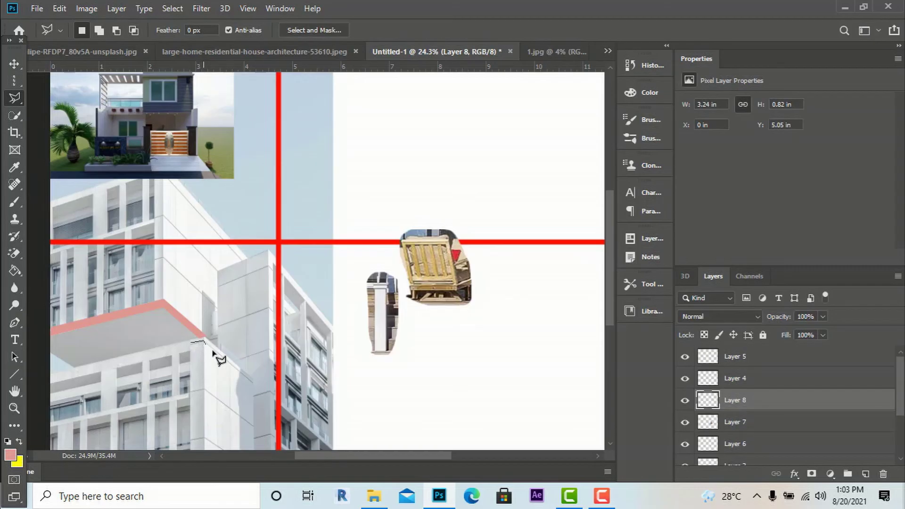
pyautogui.click(254, 384)
pyautogui.click(255, 426)
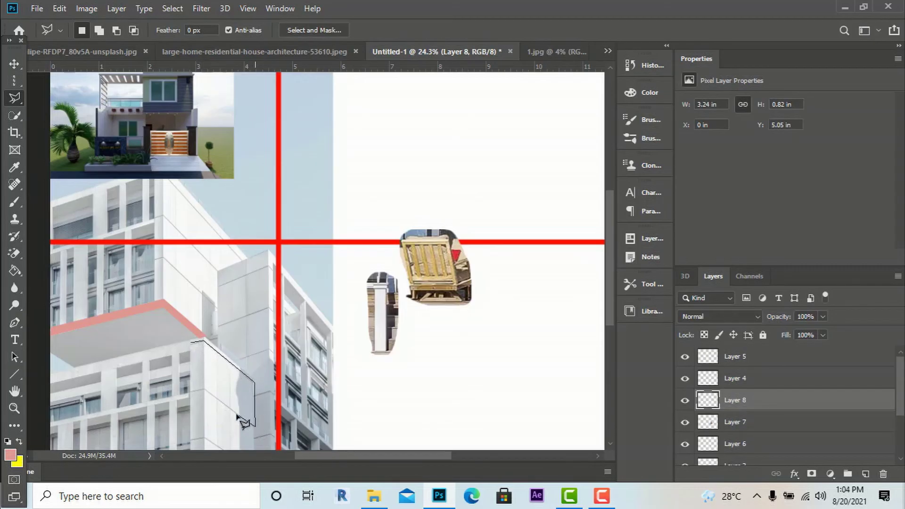
pyautogui.click(191, 390)
pyautogui.click(192, 344)
# - Fill the selected wall panel with green 798a62 on a new layer, and deselect
pyautogui.click(10, 454)
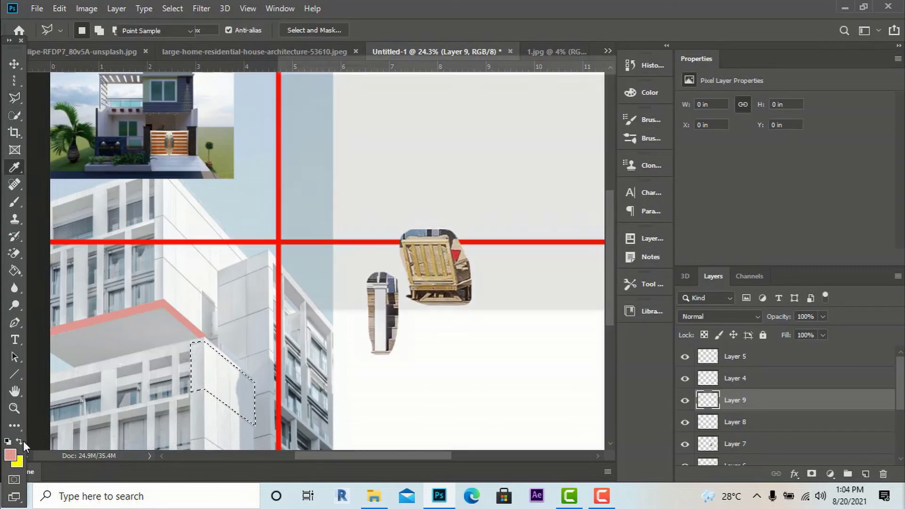
pyautogui.moveTo(371, 201)
pyautogui.mouseDown()
pyautogui.moveTo(307, 141)
pyautogui.moveTo(287, 159)
pyautogui.moveTo(282, 182)
pyautogui.mouseUp()
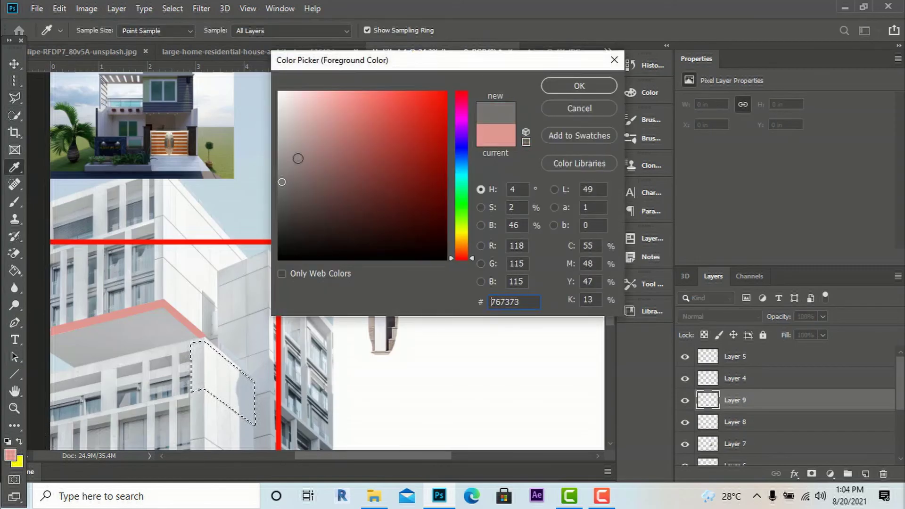
pyautogui.click(462, 220)
pyautogui.moveTo(330, 155); pyautogui.dragTo(327, 169)
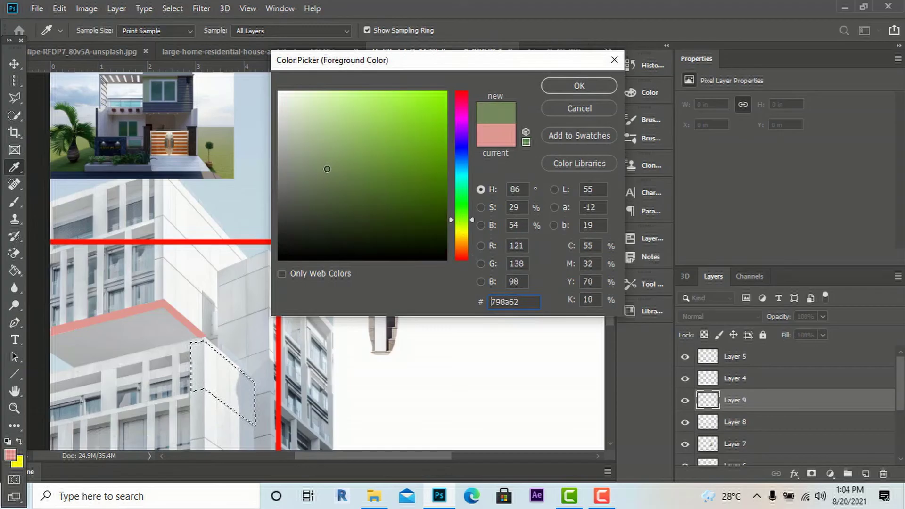
pyautogui.click(586, 91)
pyautogui.press('g')
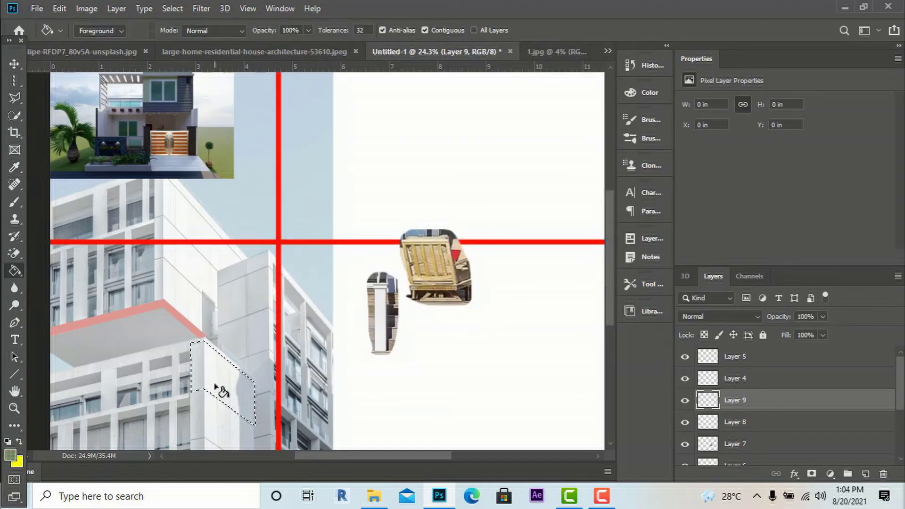
pyautogui.click(217, 387)
pyautogui.hotkey('ctrl', 'd')
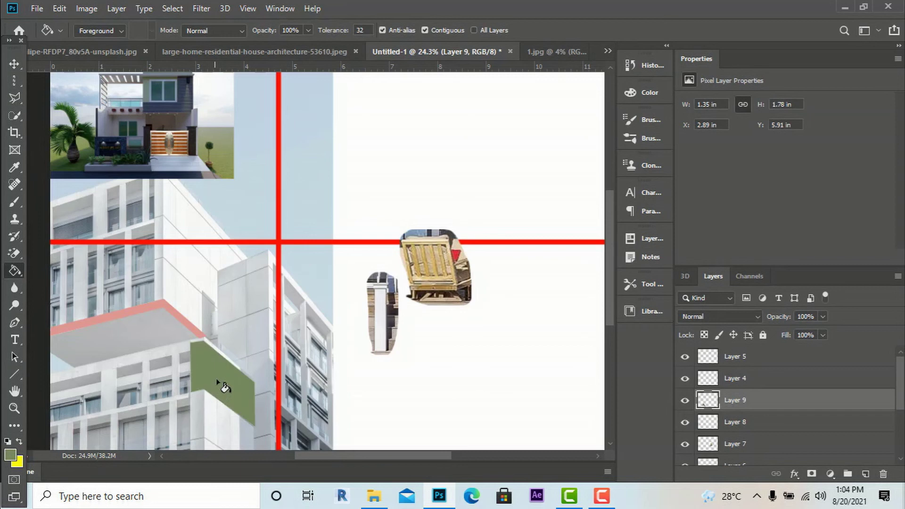
# - Switch to the Magnetic Lasso tool and clear the armchair selection in large-home-residential-house-architecture-53610.jpeg
pyautogui.scroll(-1, 296, 226)
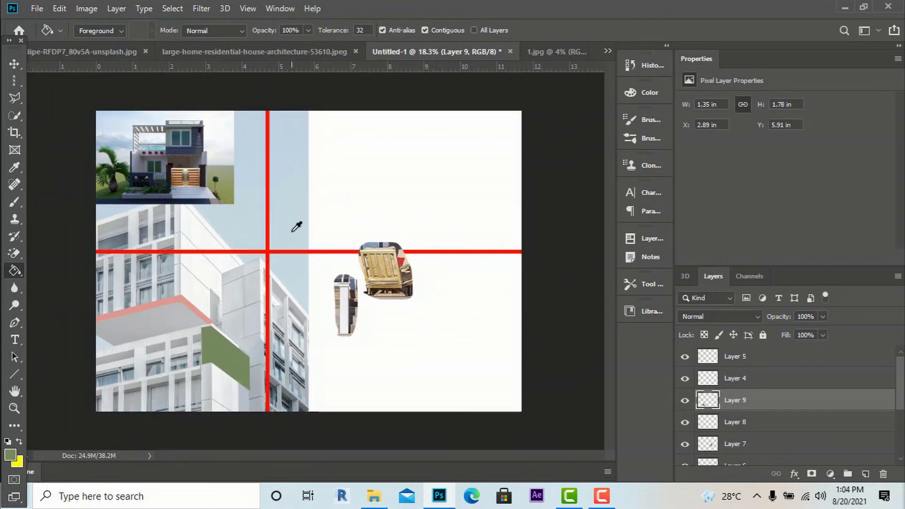
pyautogui.scroll(1, 233, 264)
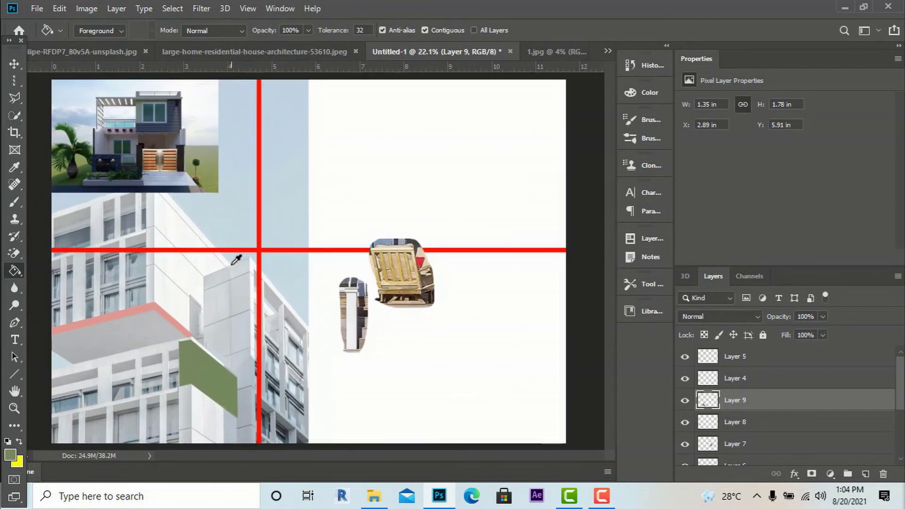
pyautogui.scroll(1, 232, 263)
pyautogui.click(17, 105)
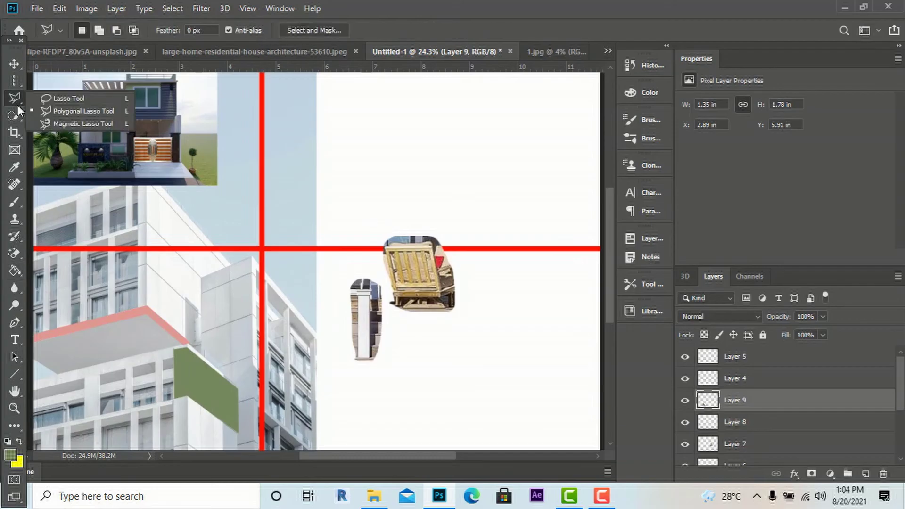
pyautogui.click(55, 124)
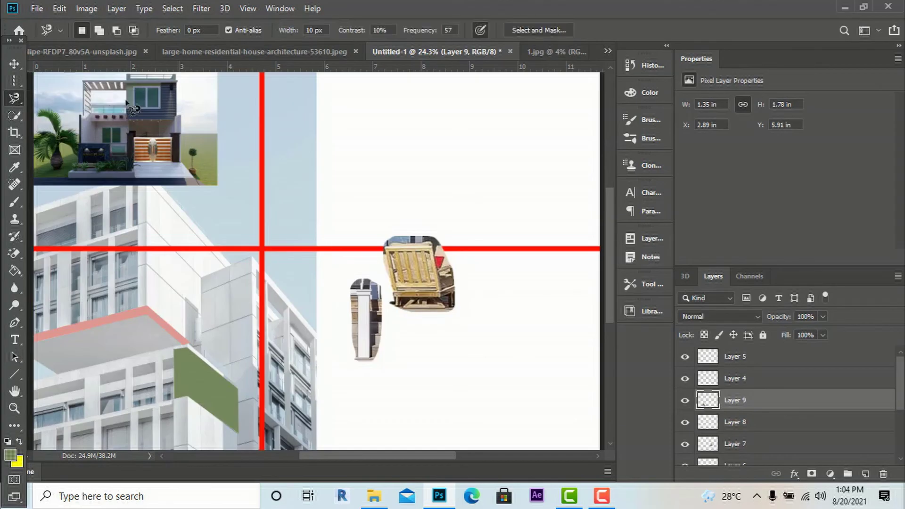
pyautogui.click(190, 54)
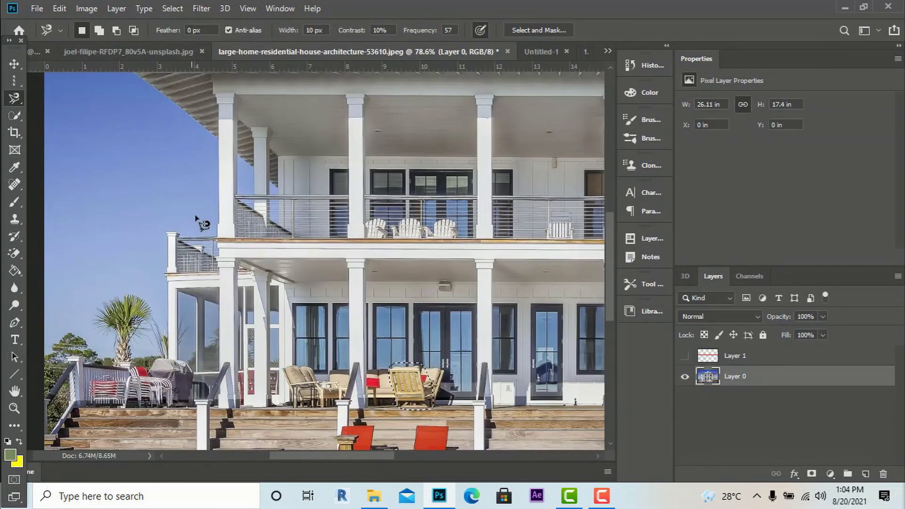
pyautogui.hotkey('ctrl', 'd')
pyautogui.scroll(2, 184, 311)
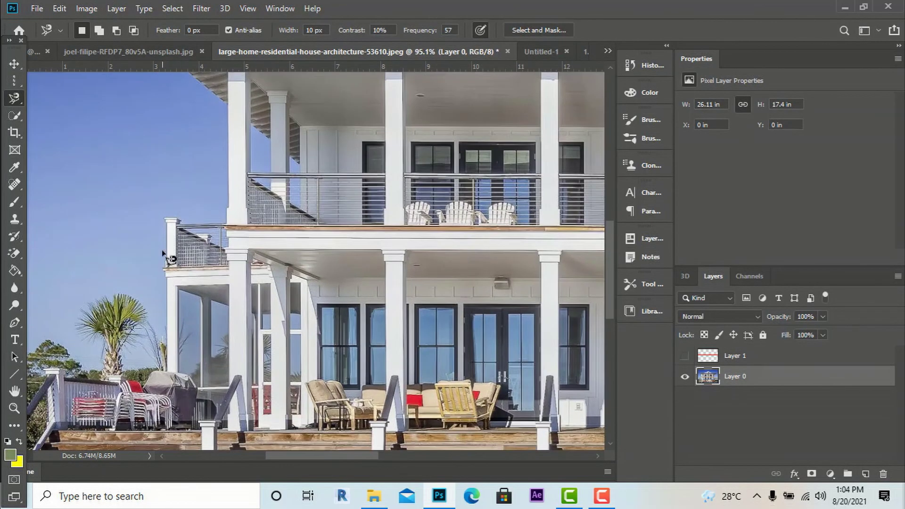
# - Trace the blue marble NAME PLATE wall in the house render image with the Magnetic Lasso and close the selection
pyautogui.click(36, 51)
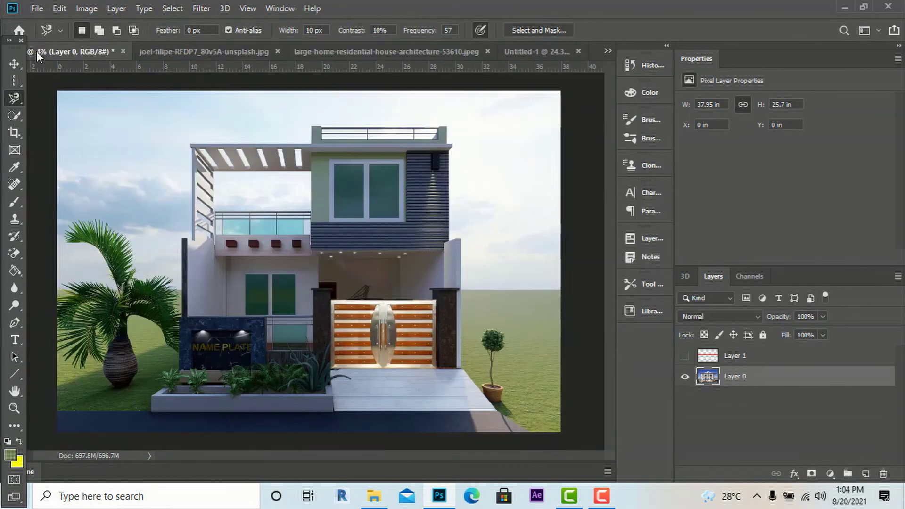
pyautogui.scroll(4, 206, 349)
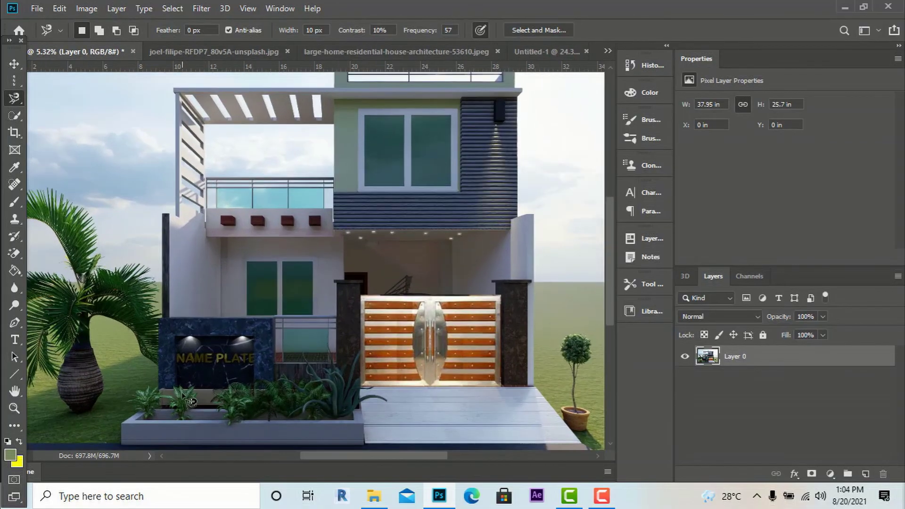
pyautogui.scroll(1, 150, 393)
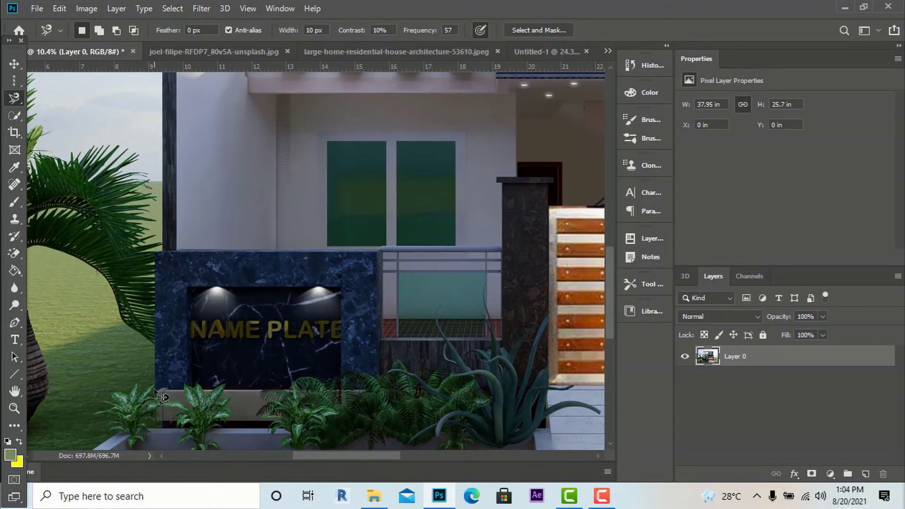
pyautogui.click(155, 384)
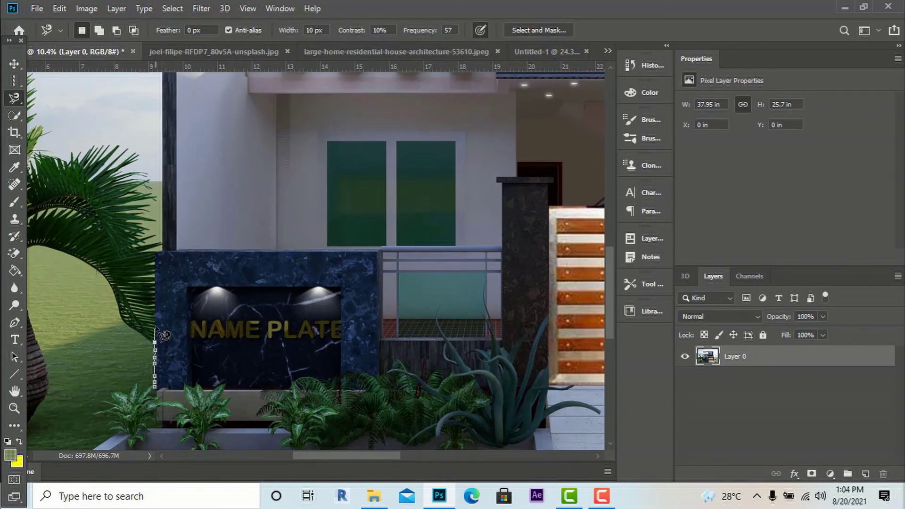
pyautogui.moveTo(157, 298)
pyautogui.mouseDown()
pyautogui.moveTo(156, 250)
pyautogui.moveTo(384, 258)
pyautogui.moveTo(383, 391)
pyautogui.moveTo(160, 395)
pyautogui.mouseUp()
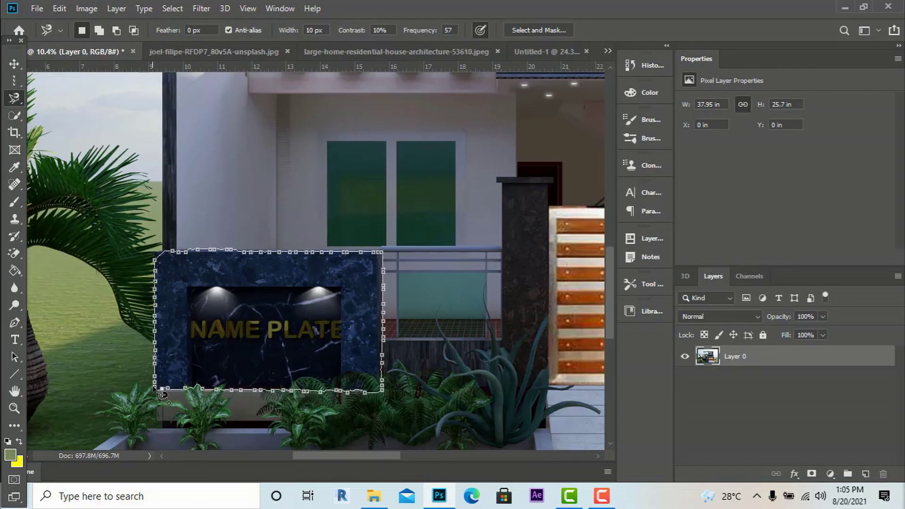
pyautogui.click(160, 394)
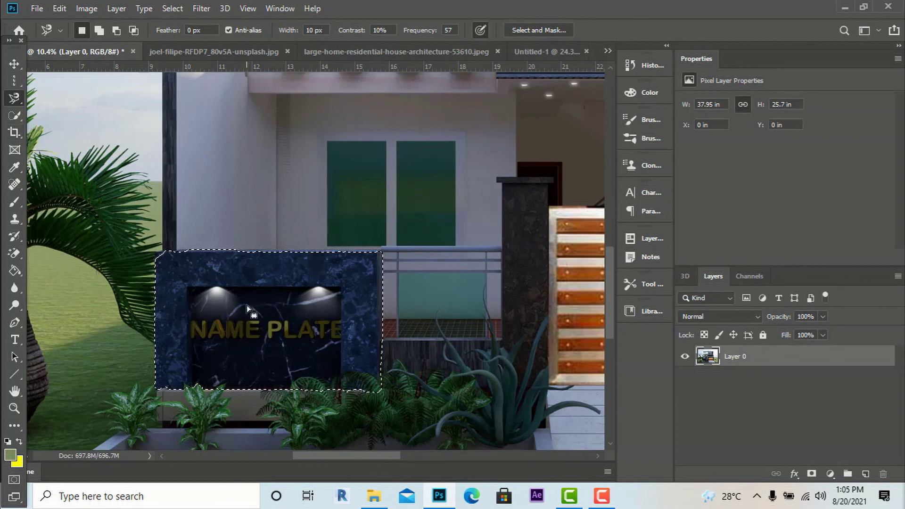
# - Copy the selected name plate wall onto Untitled-1 with the Move tool
pyautogui.click(18, 63)
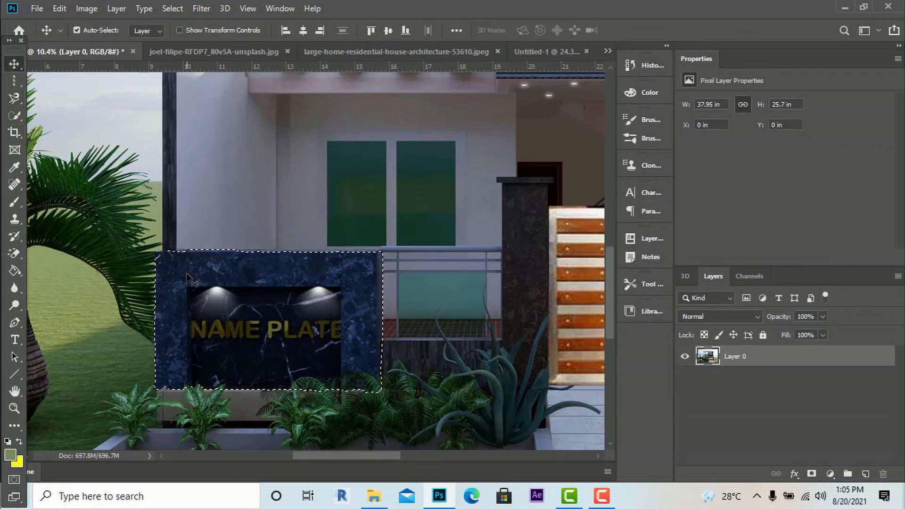
pyautogui.moveTo(198, 270); pyautogui.dragTo(459, 330)
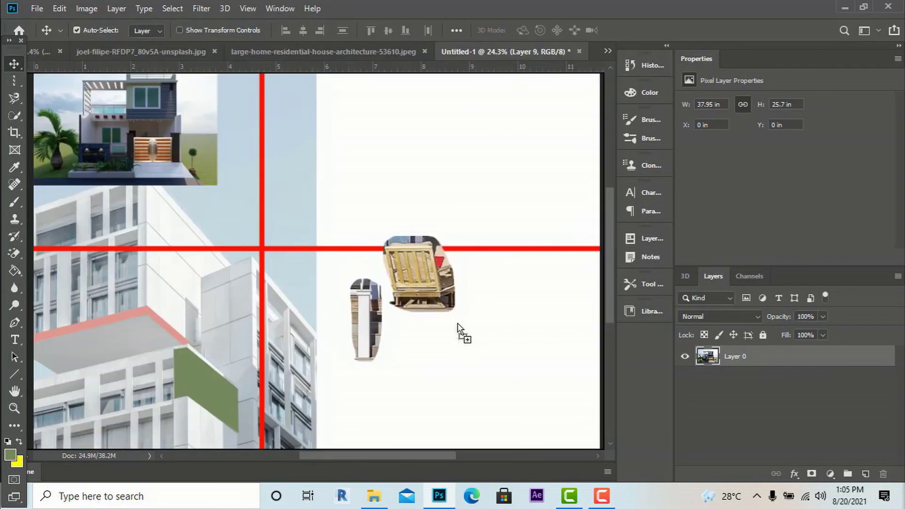
pyautogui.moveTo(451, 360); pyautogui.dragTo(451, 361)
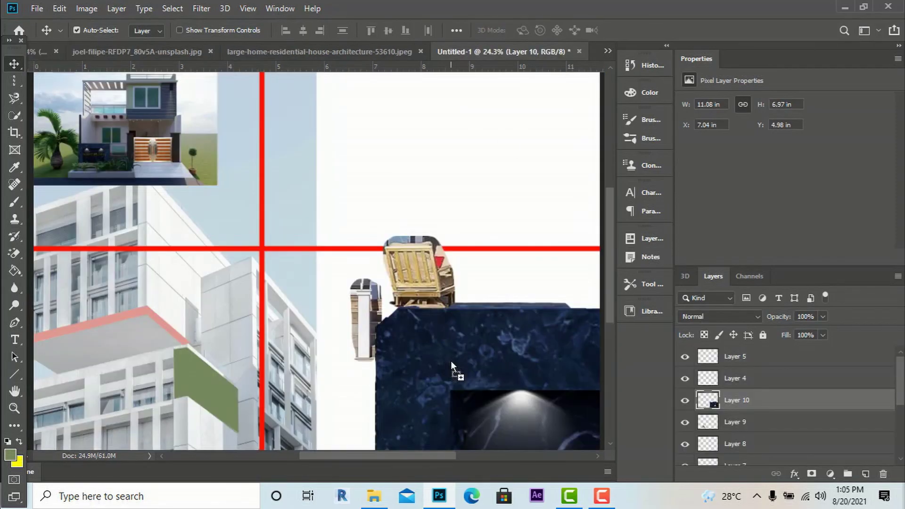
# - Scale the pasted name plate to about 33% with Free Transform, place it below the column and armchair cutouts, and apply
pyautogui.hotkey('ctrl', 't')
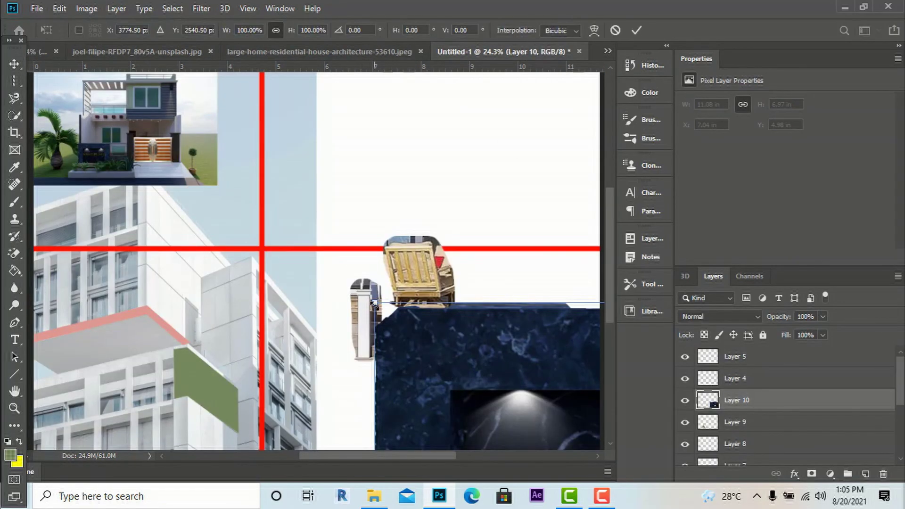
pyautogui.moveTo(375, 305); pyautogui.dragTo(281, 226)
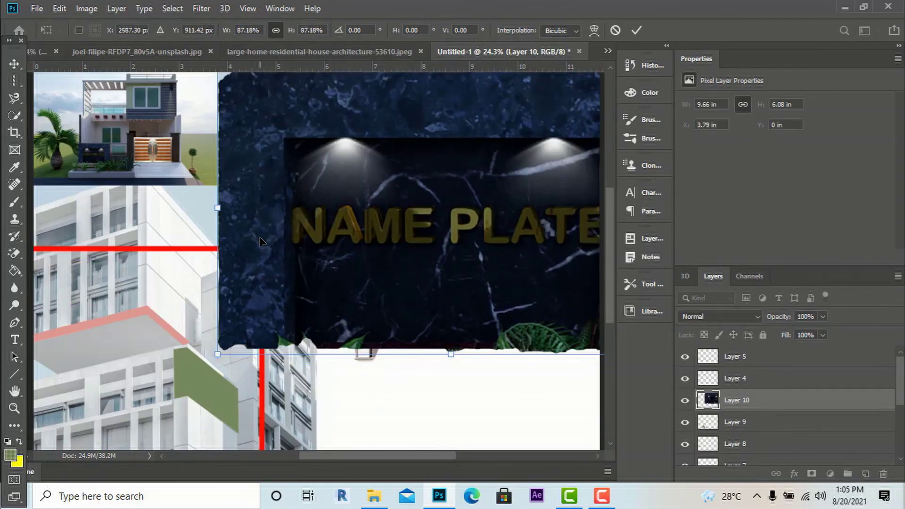
pyautogui.scroll(-2, 262, 241)
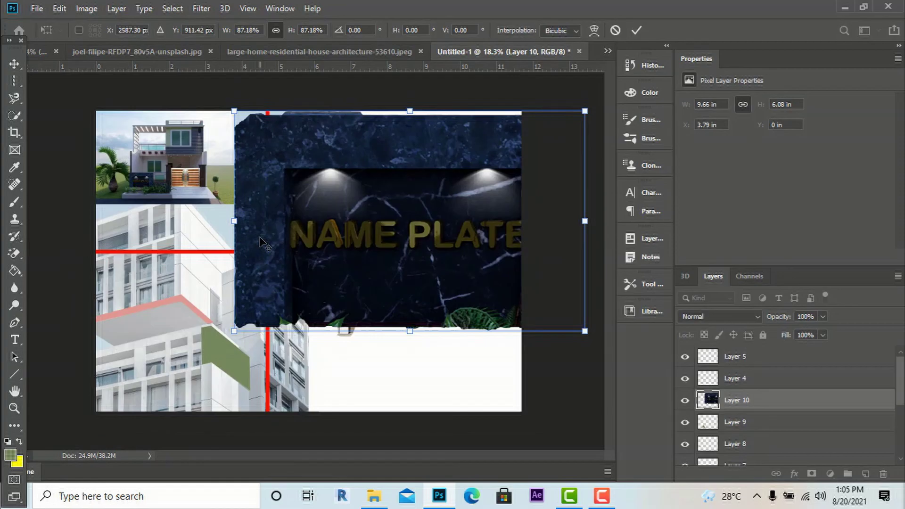
pyautogui.moveTo(234, 111); pyautogui.dragTo(453, 248)
pyautogui.moveTo(462, 285); pyautogui.dragTo(358, 362)
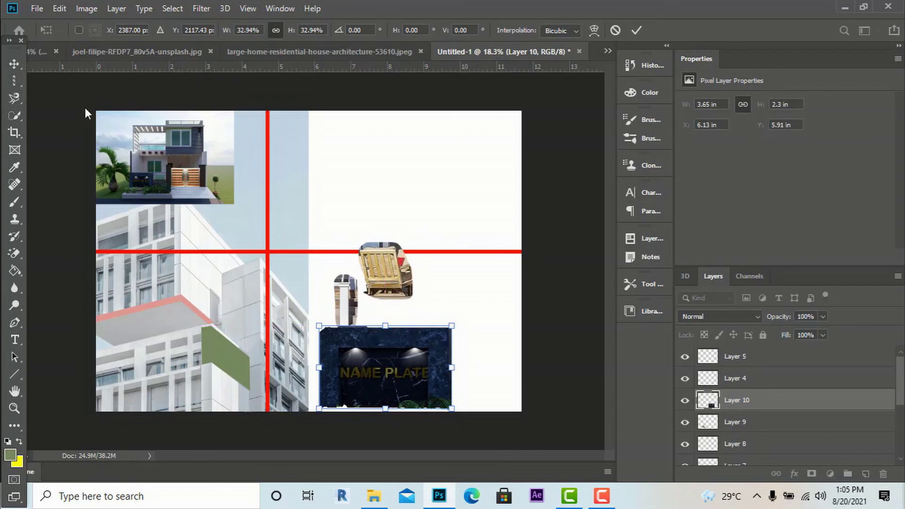
pyautogui.click(16, 66)
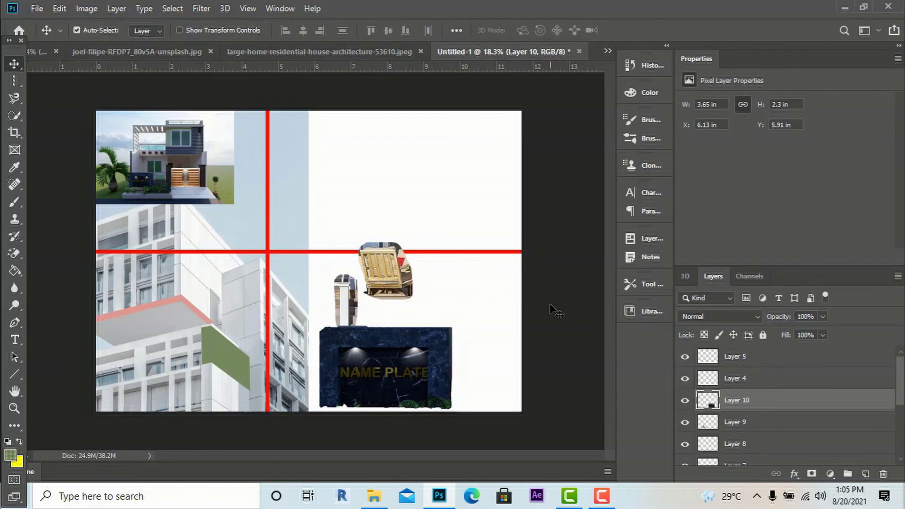